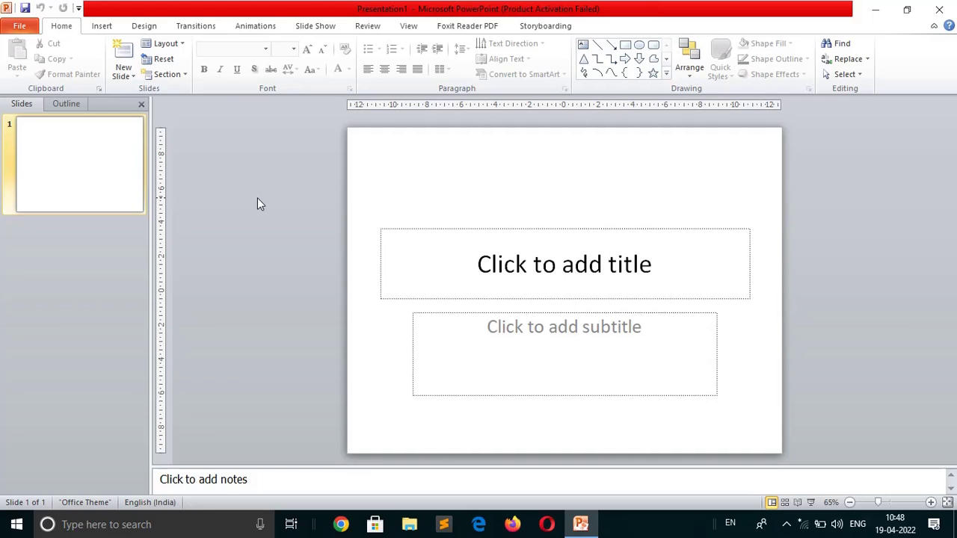
Type 'PowerPoint Presentation Home Tab Clipboard Group' into the title slide's title placeholder.
click(518, 289)
click(559, 267)
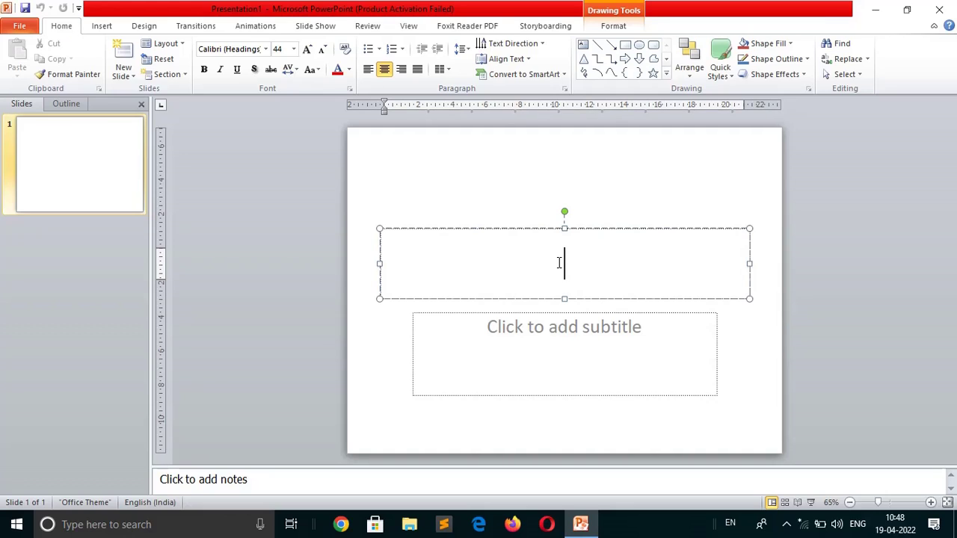
text(P)
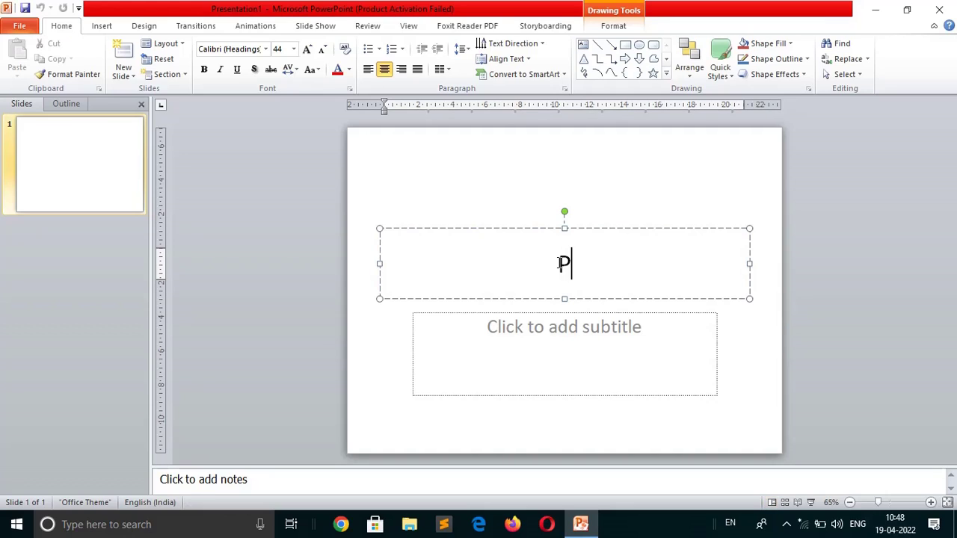
text(owerPoin)
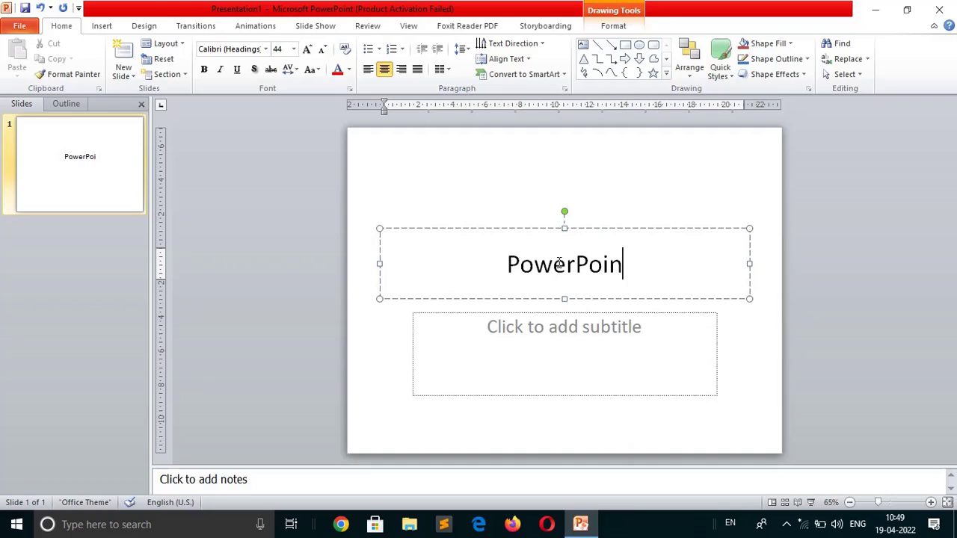
text(t Prese)
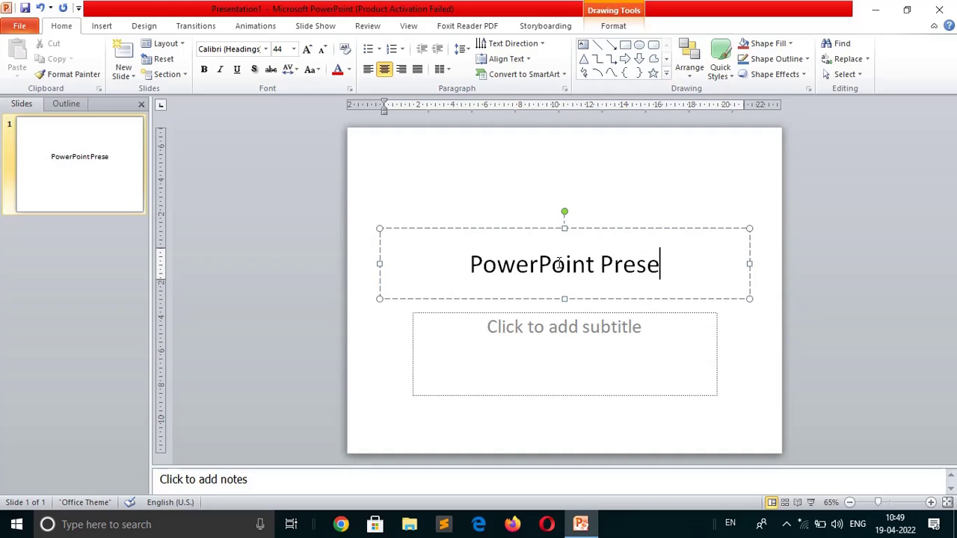
text(nta)
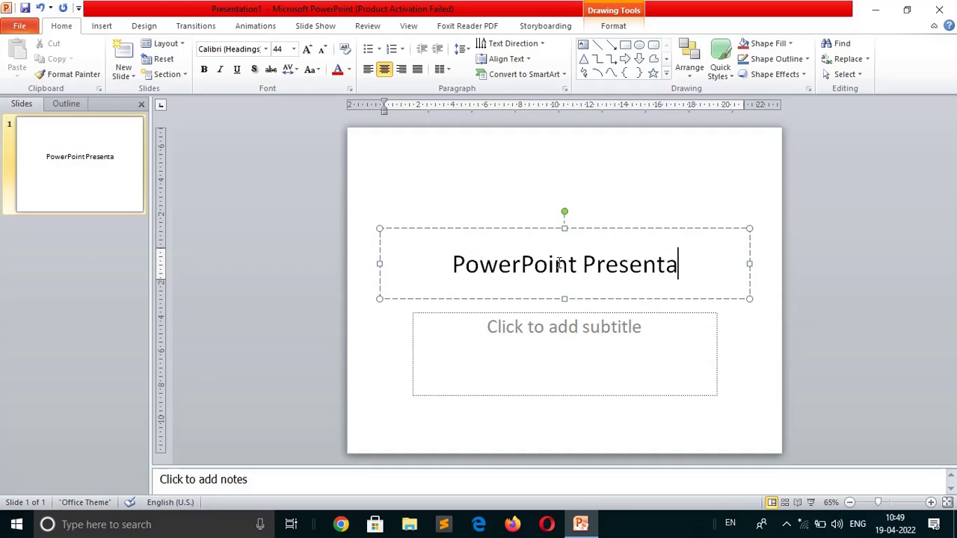
text(tion)
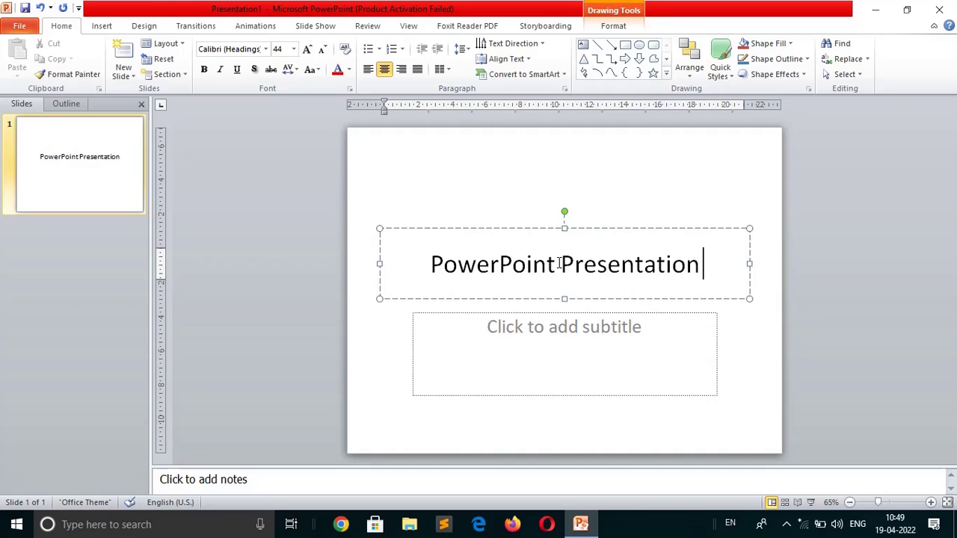
text( Home)
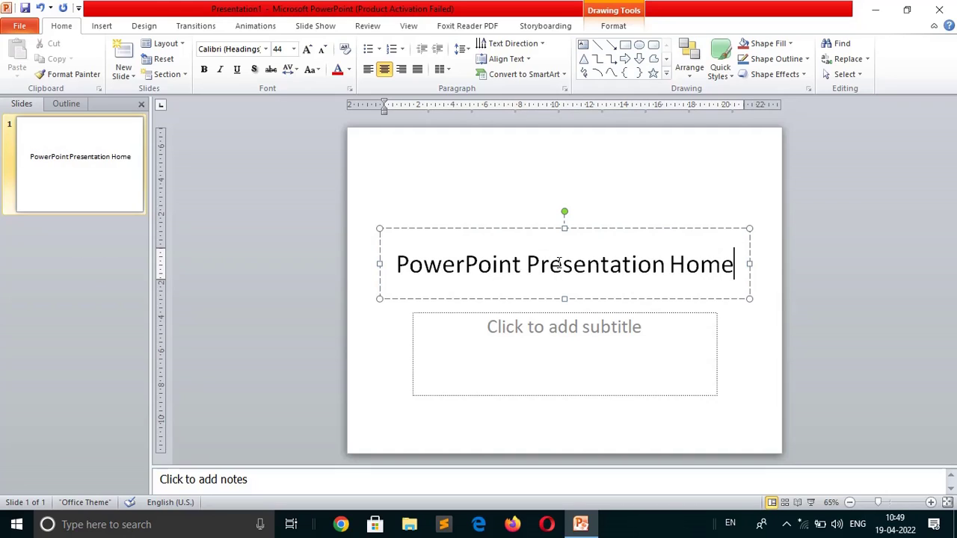
text( Ta)
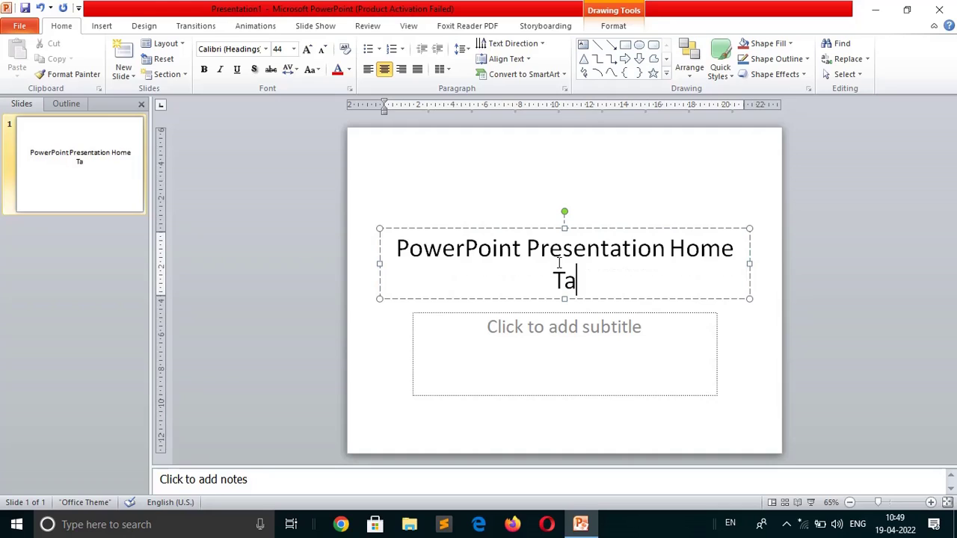
text(b)
text( Cli)
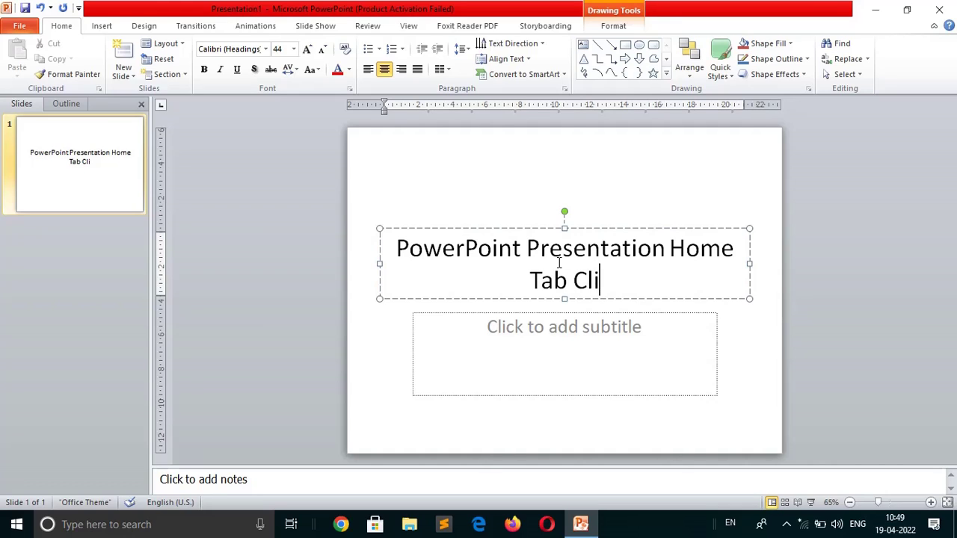
text(pboa)
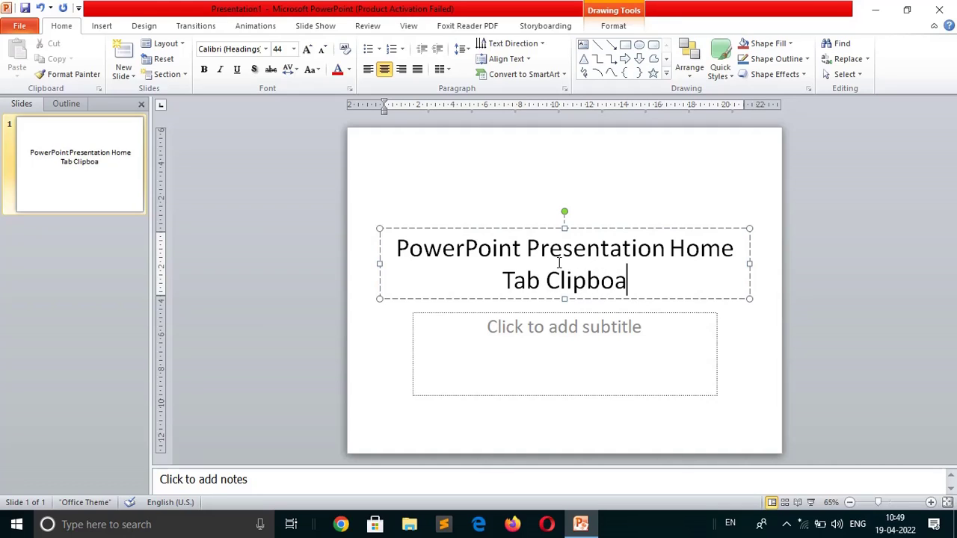
text(rd )
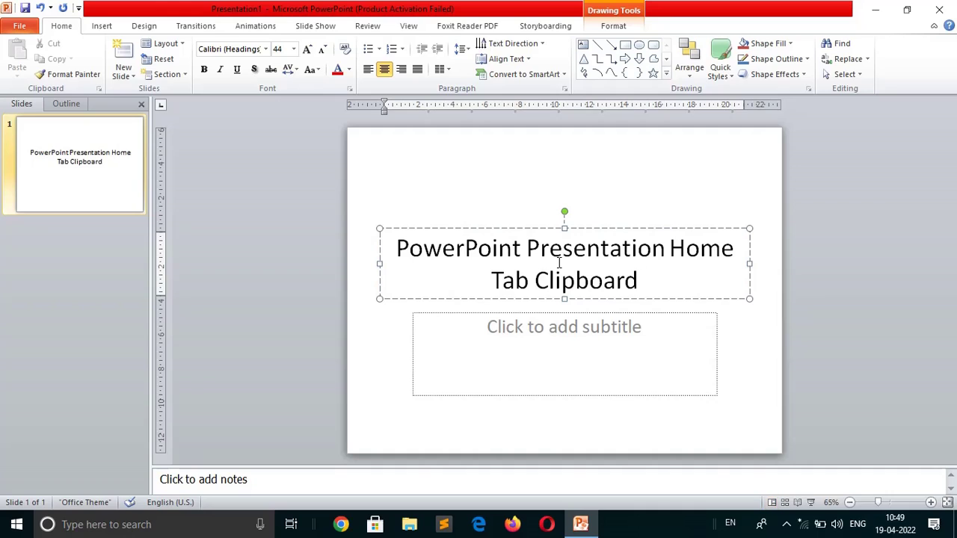
text(Group)
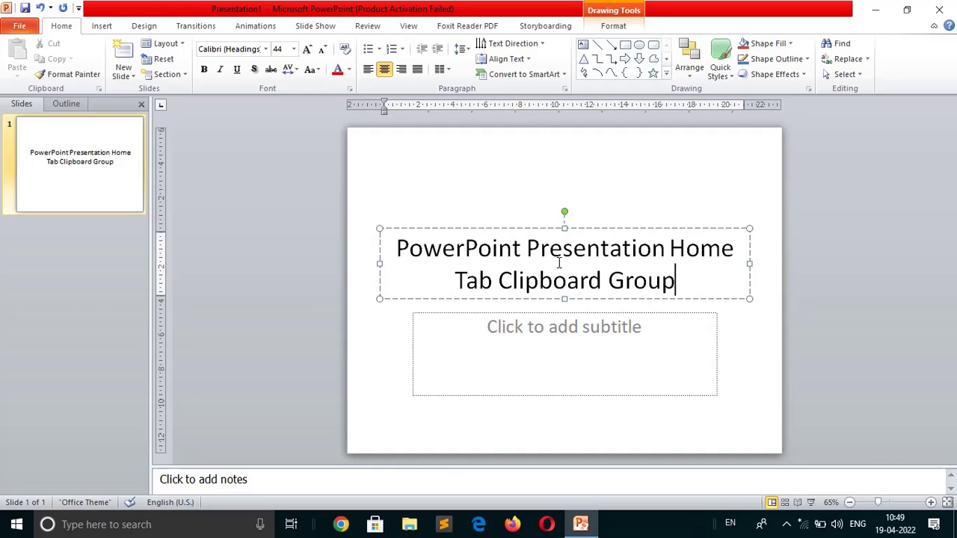
Highlight the closing words 'Clipboard Group' in the title using Shift+Left.
key(shift+Left)
key(shift+Left)
key(shift+Left)
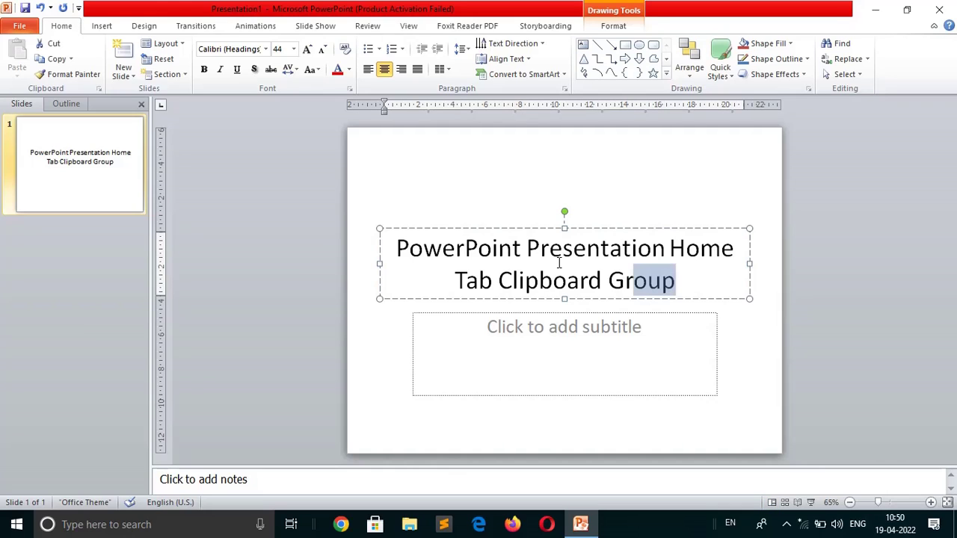
key(shift+Left)
key(shift+Left)
key(shift+Left)
key(shift+Left)
key(shift+Left)
key(shift+Left)
key(shift+Left)
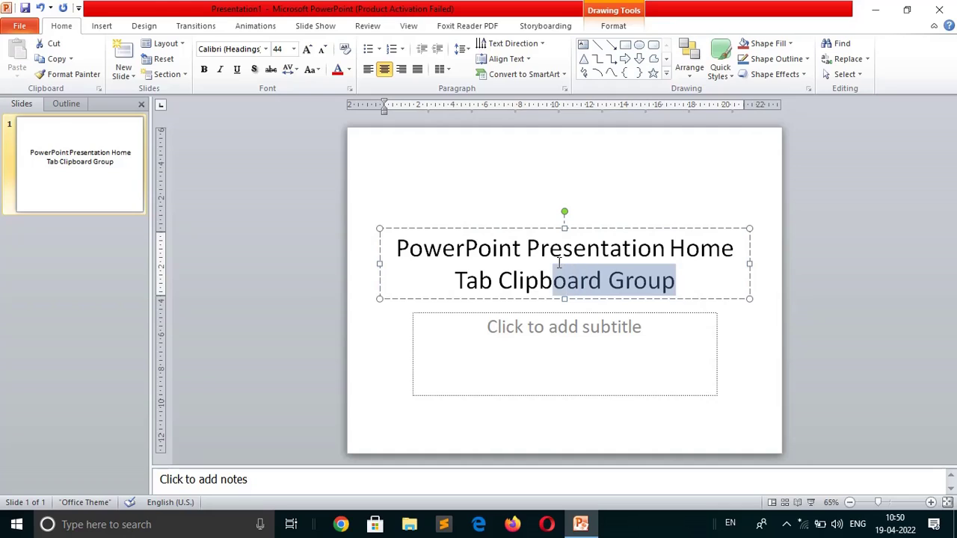
key(shift+Left)
key(shift+Left)
key(shift+Left)
key(shift+Left)
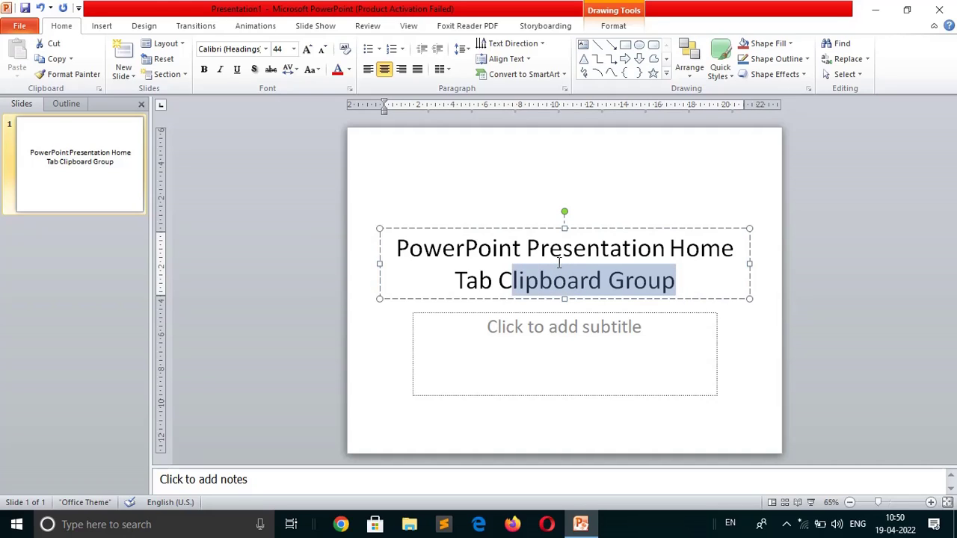
key(shift+Left)
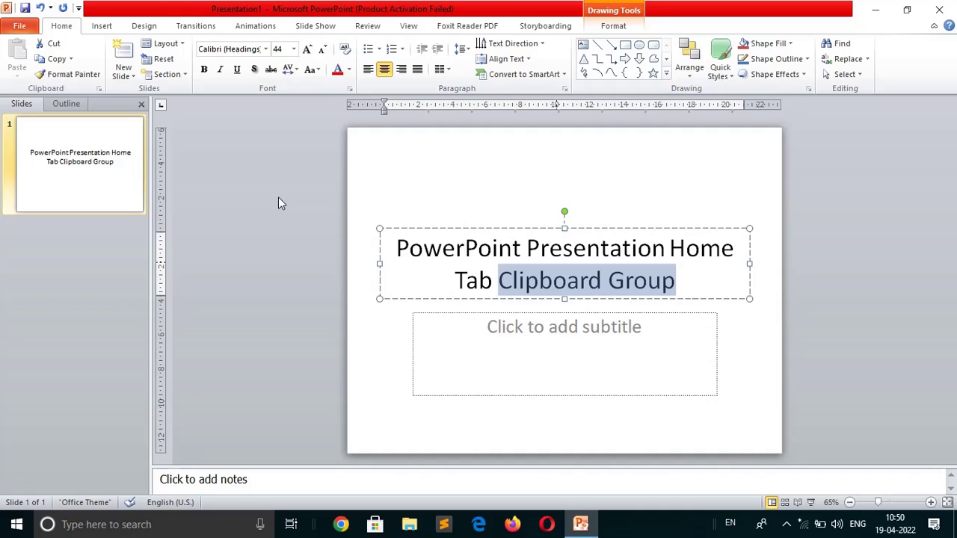
Cut 'Clipboard Group' from the title and paste it into the subtitle.
click(53, 44)
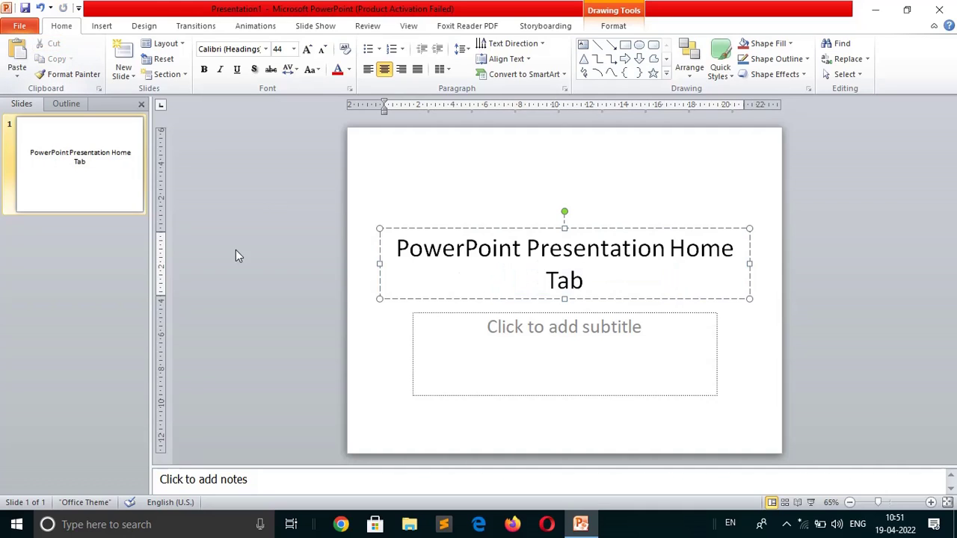
click(561, 340)
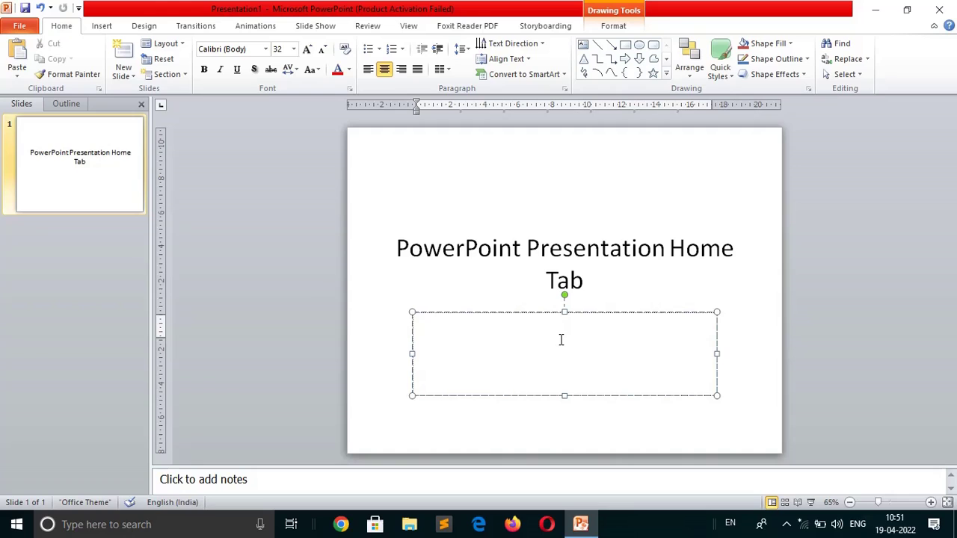
click(19, 65)
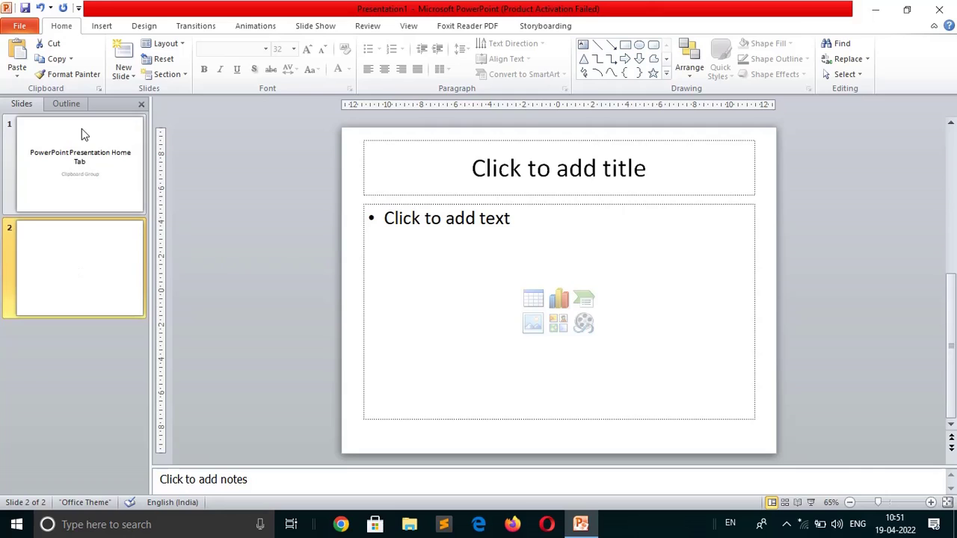
Add a new second slide and copy the 'Clipboard Group' subtitle text.
click(82, 133)
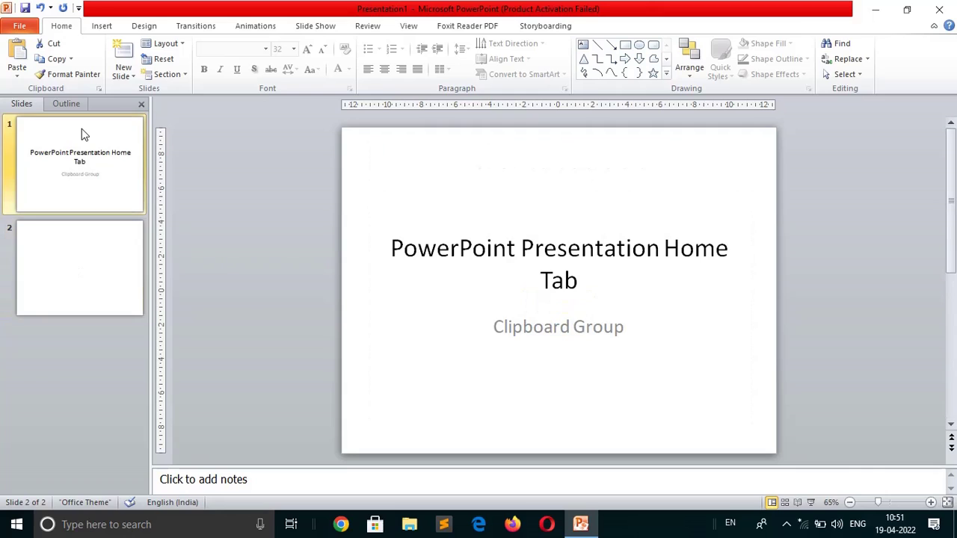
click(493, 326)
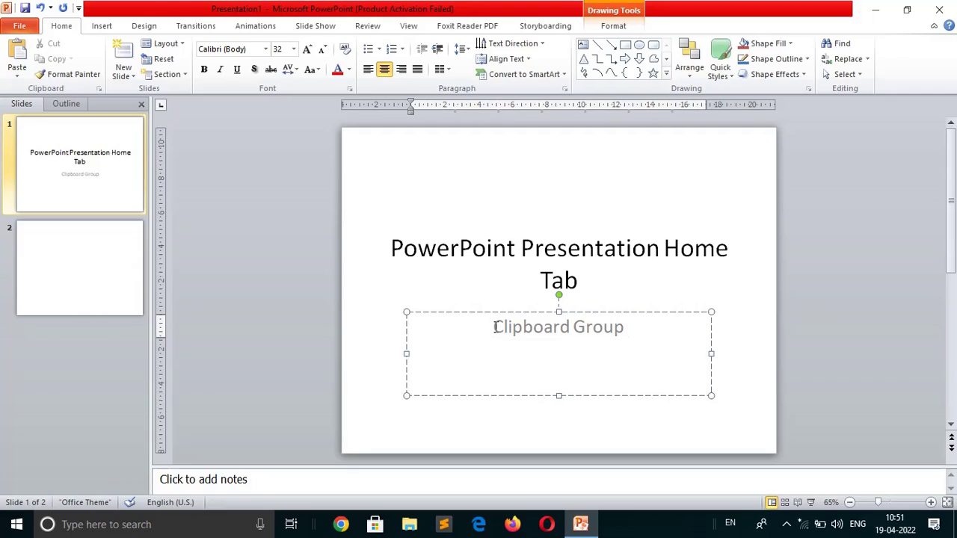
key(ctrl+a)
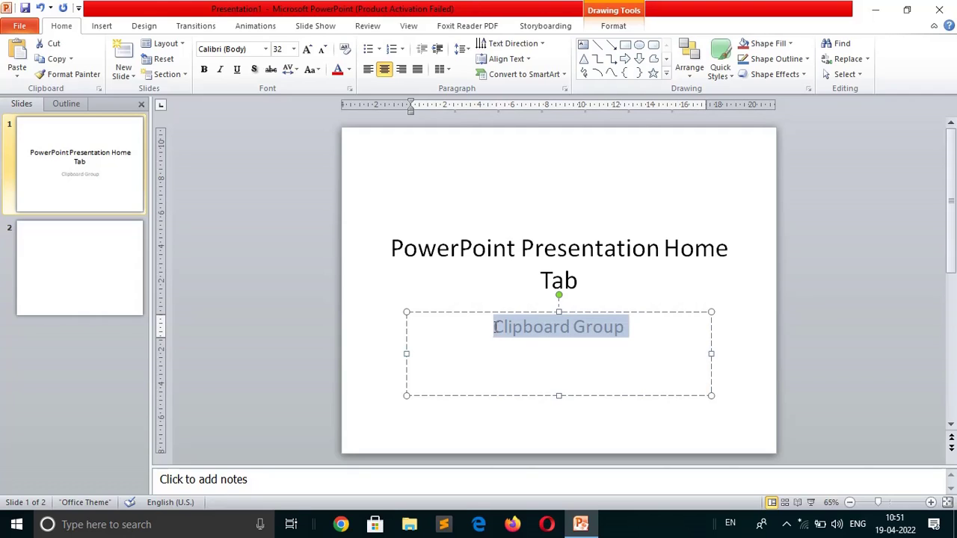
click(57, 59)
Paste 'Clipboard Group' as slide 2's title, then select and copy that title.
click(62, 254)
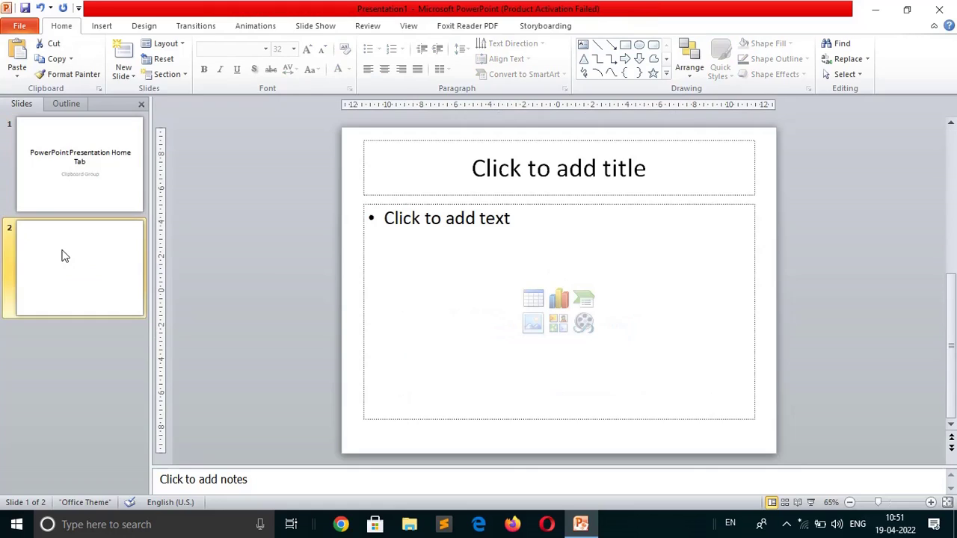
click(511, 172)
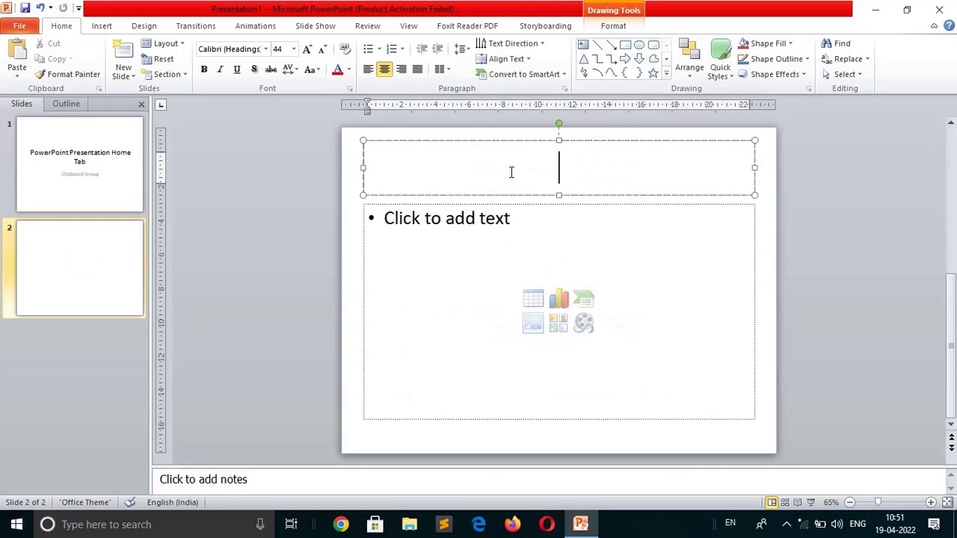
click(18, 51)
key(ctrl+space)
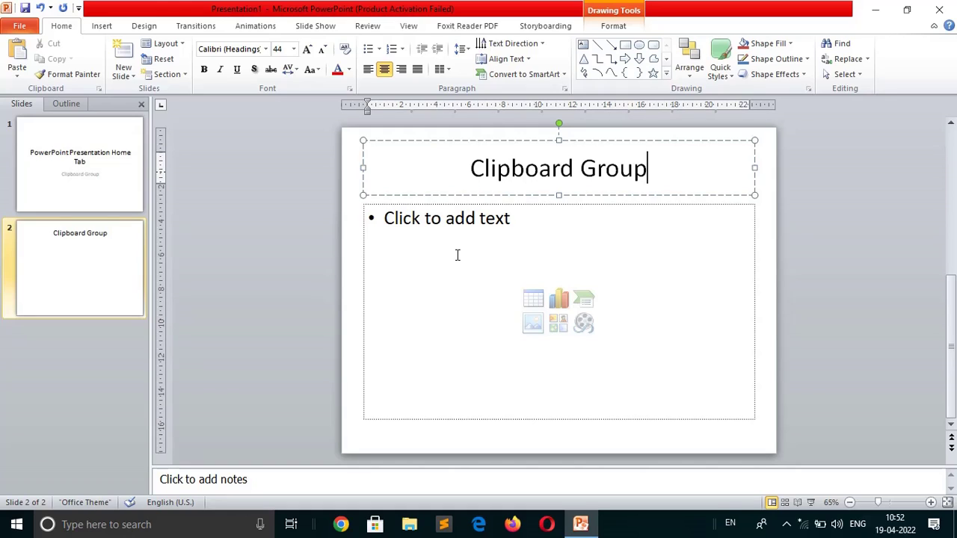
triple_click(476, 168)
key(ctrl+c)
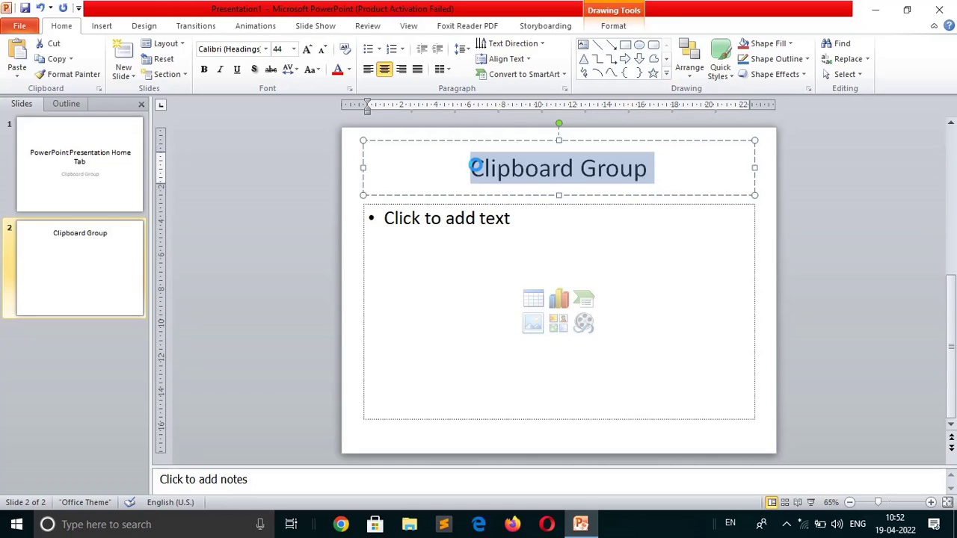
Paste 'Clipboard Group' as the first bullet, undoing the extra pasted copies.
click(427, 239)
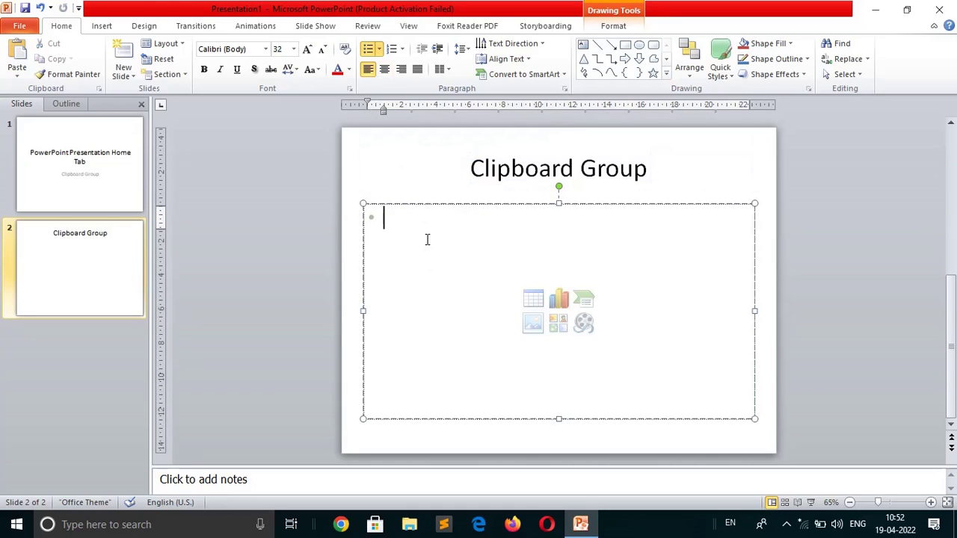
key(ctrl+v)
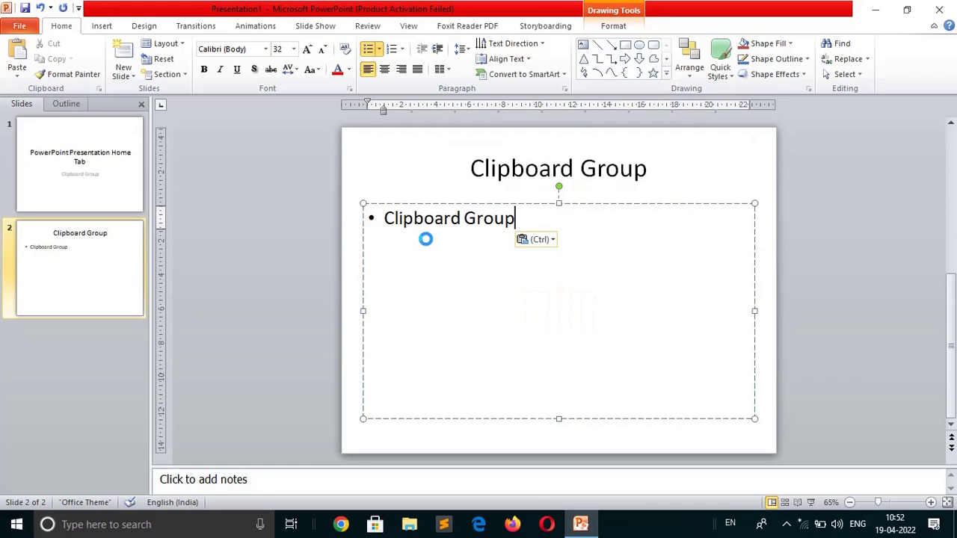
key(Return)
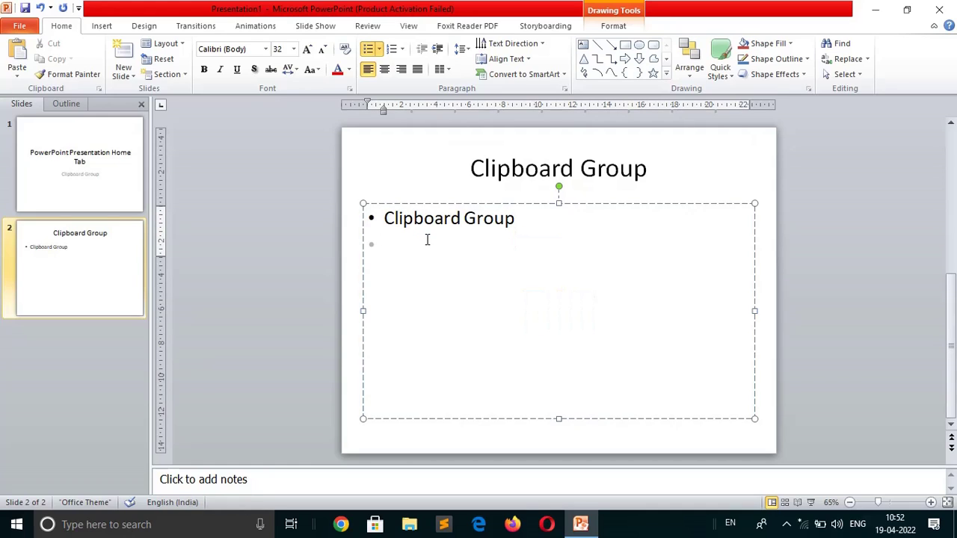
key(ctrl+v)
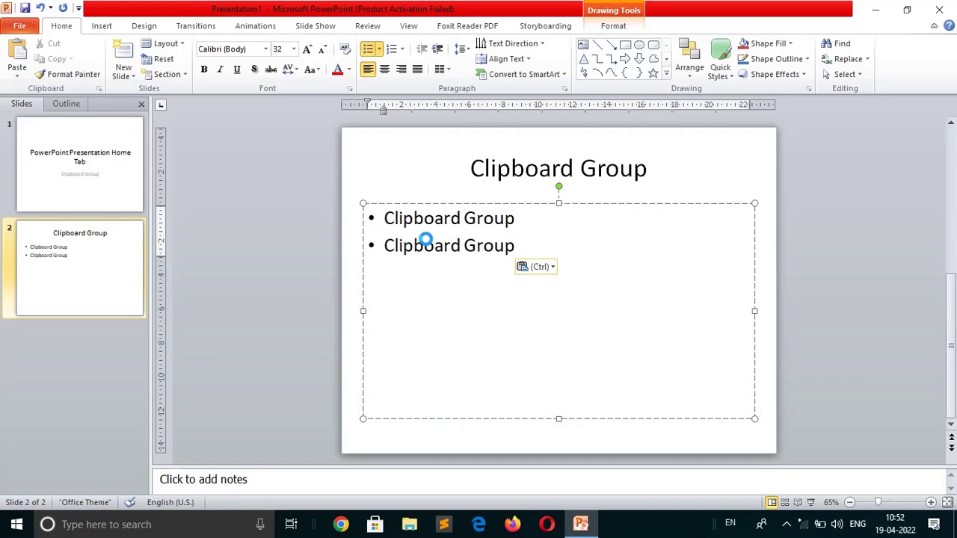
key(ctrl+v)
key(ctrl+v)
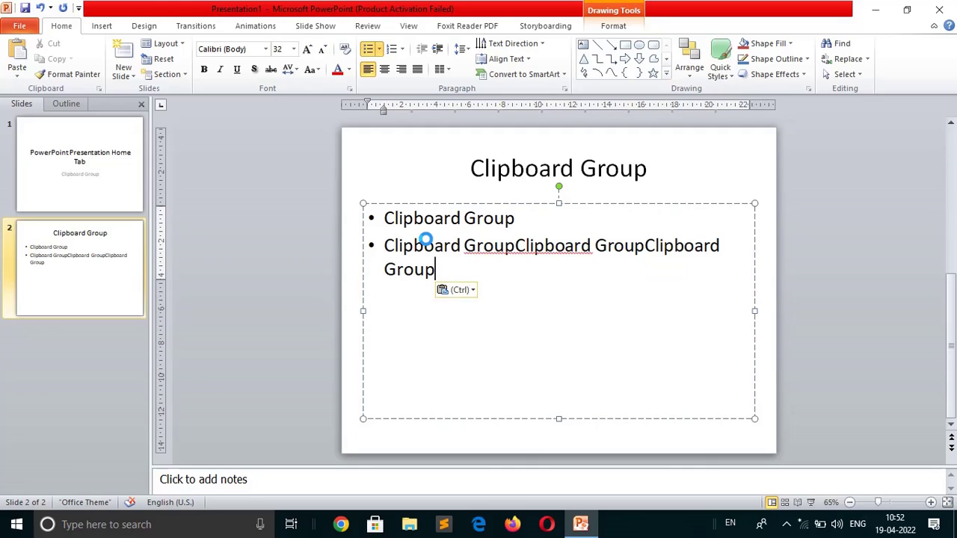
key(ctrl+z)
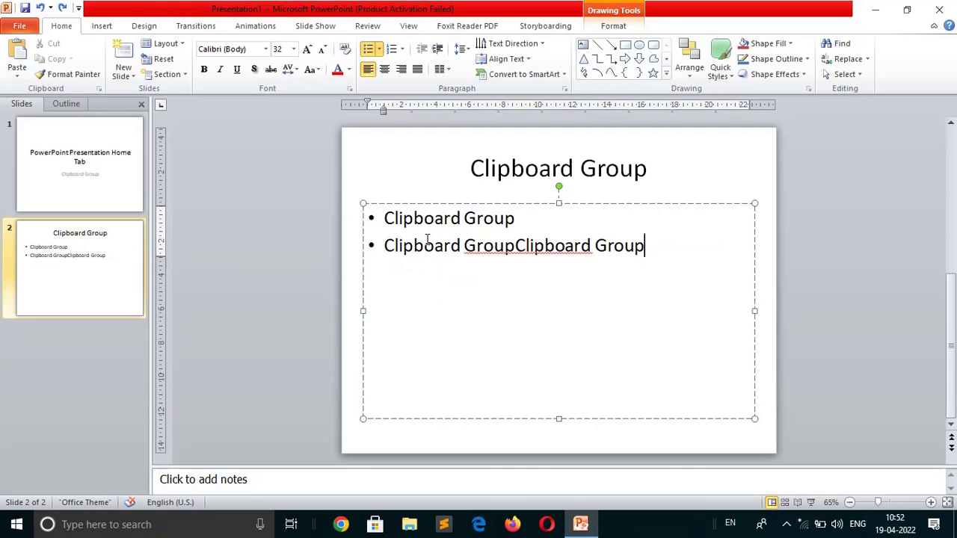
key(ctrl+z)
key(ctrl+z)
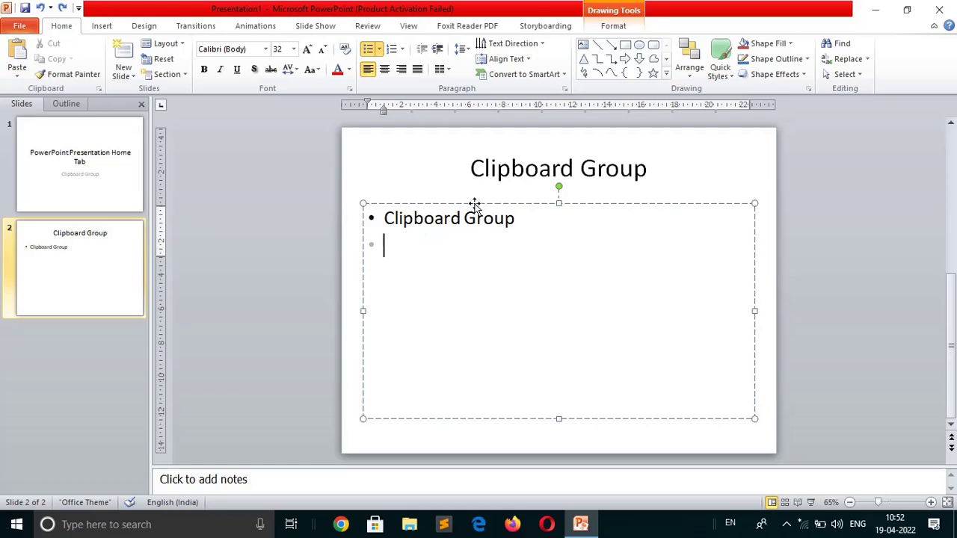
Remove 'Group' from the title and paste it as a second bullet.
double_click(615, 170)
click(616, 171)
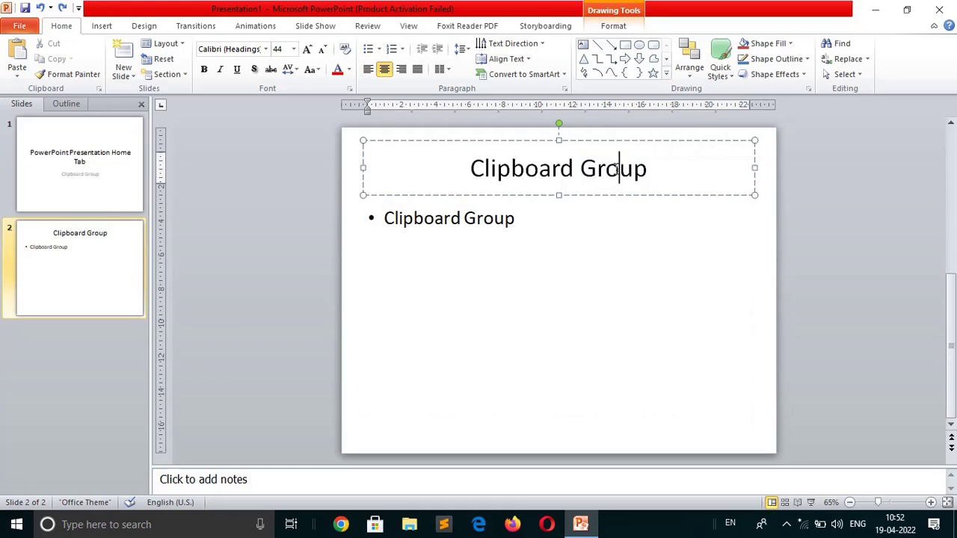
double_click(615, 170)
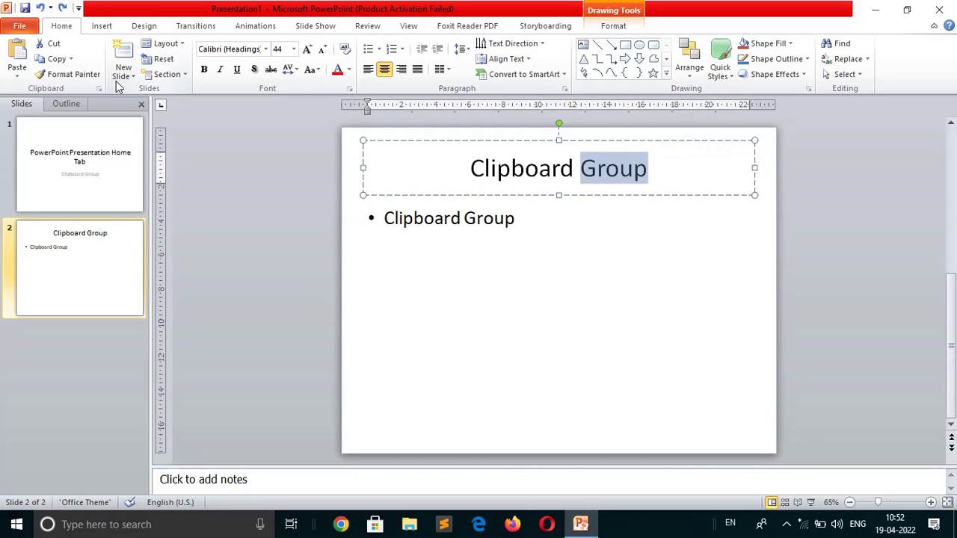
key(BackSpace)
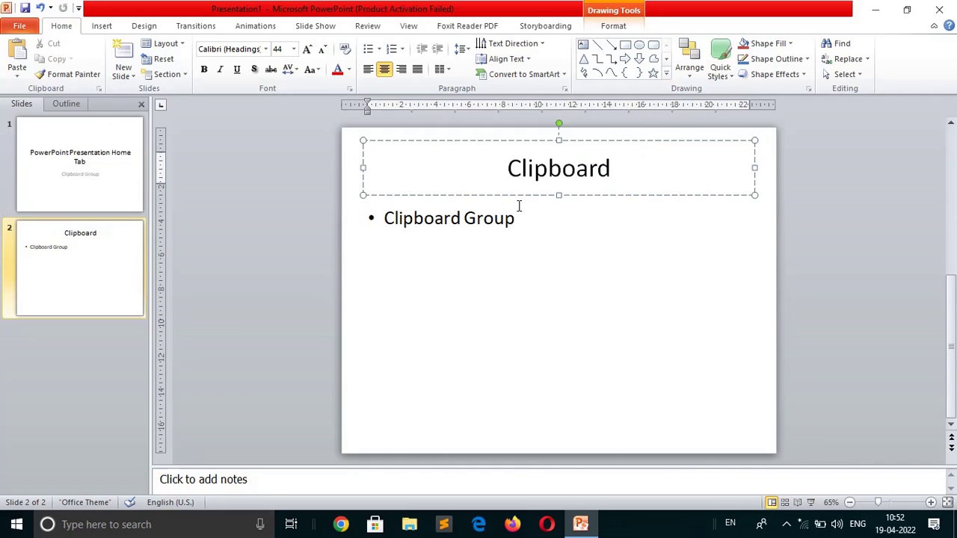
click(531, 234)
key(Return)
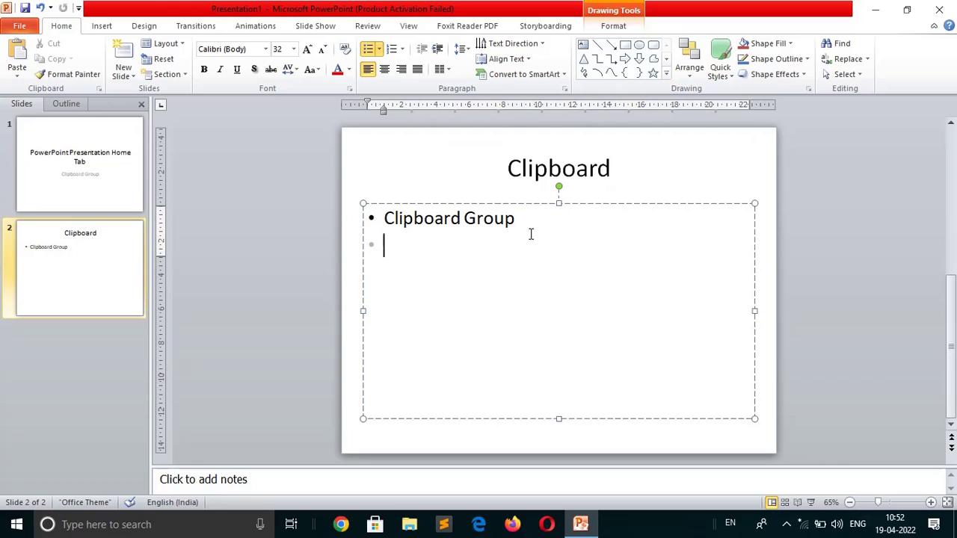
key(ctrl+v)
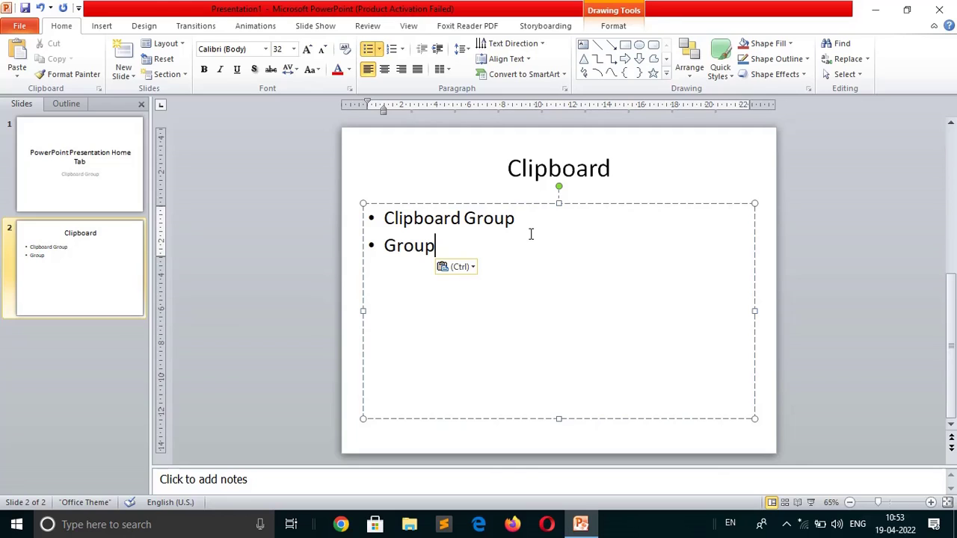
Insert the fa.jpg book logo onto slide 2, then cut it off.
click(101, 27)
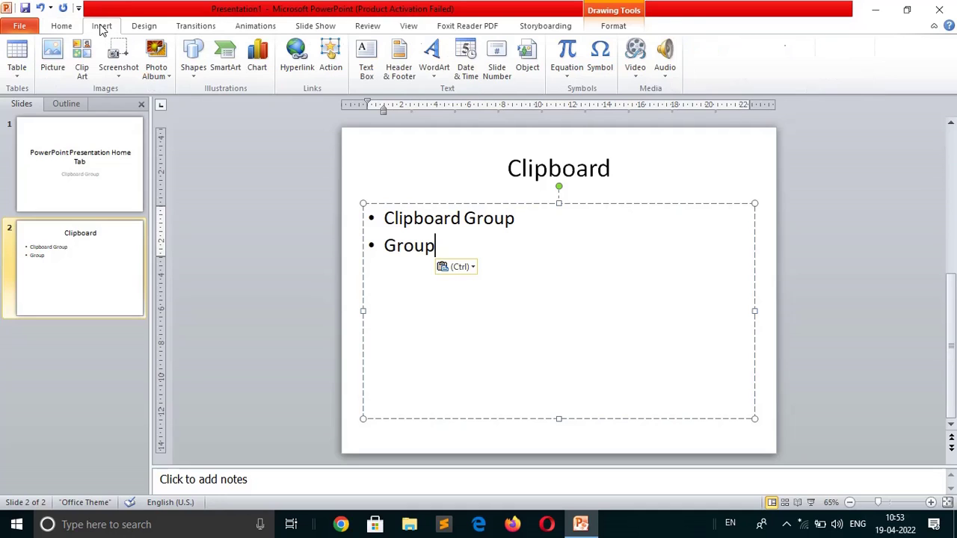
click(53, 53)
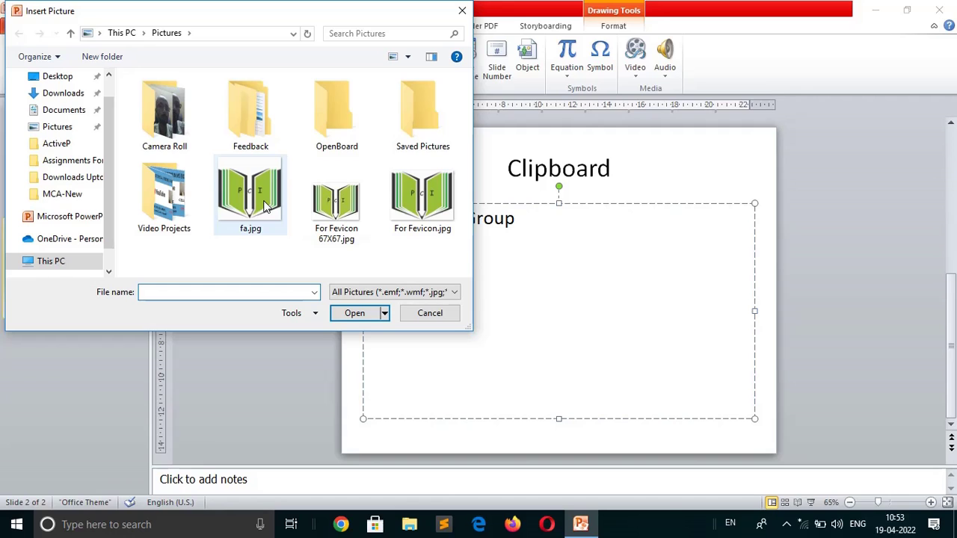
click(265, 207)
click(362, 315)
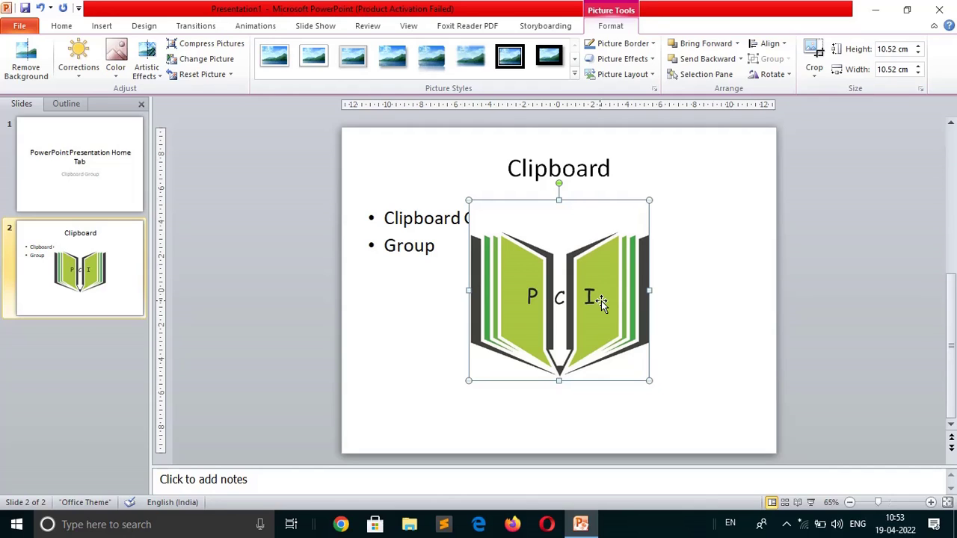
key(ctrl+x)
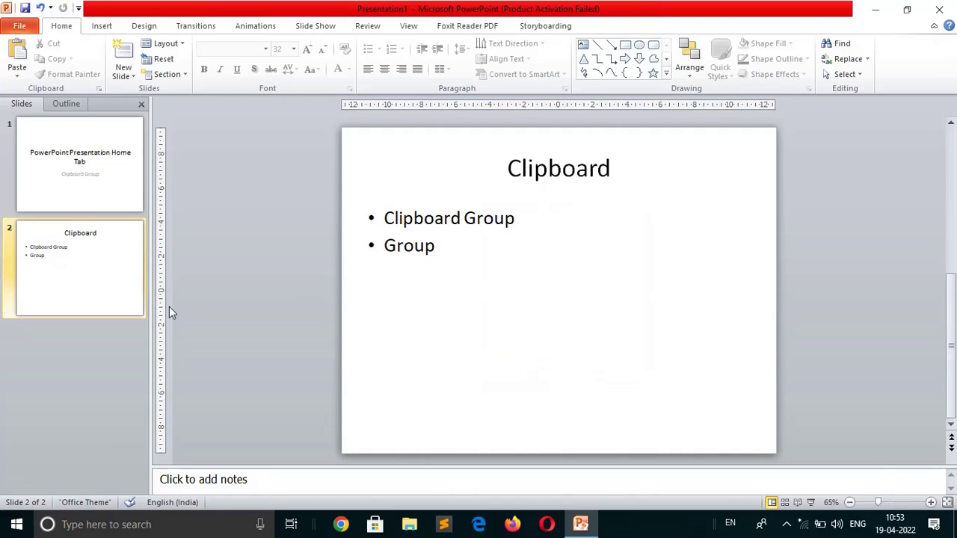
Add a third slide and paste the book logo onto it.
key(ctrl+m)
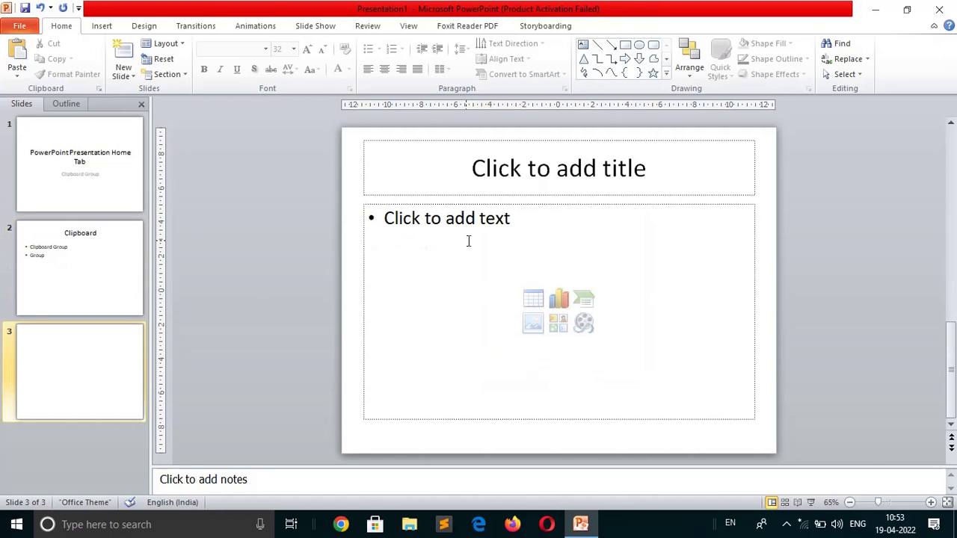
click(476, 240)
key(ctrl+v)
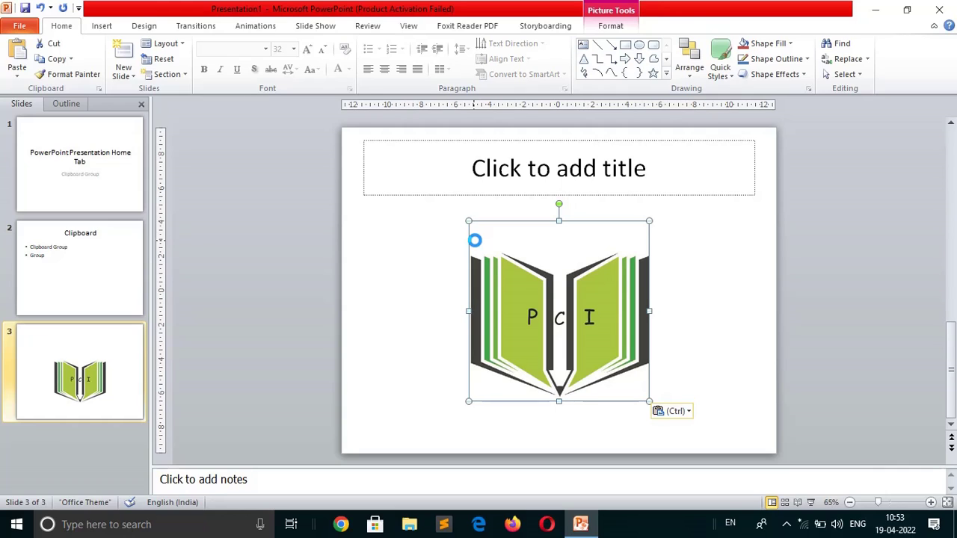
Paste the book logo back onto slide 2 and select all its bullet text.
click(84, 268)
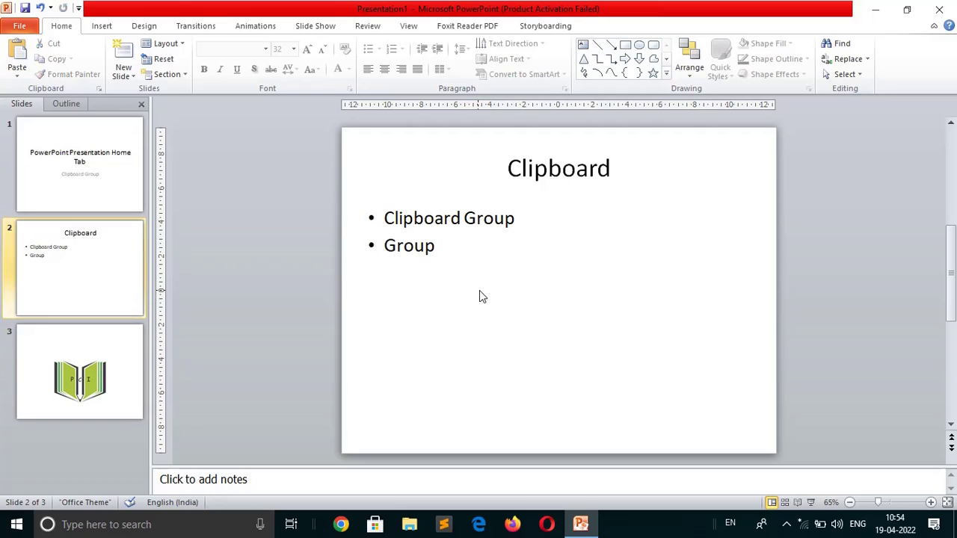
key(ctrl+v)
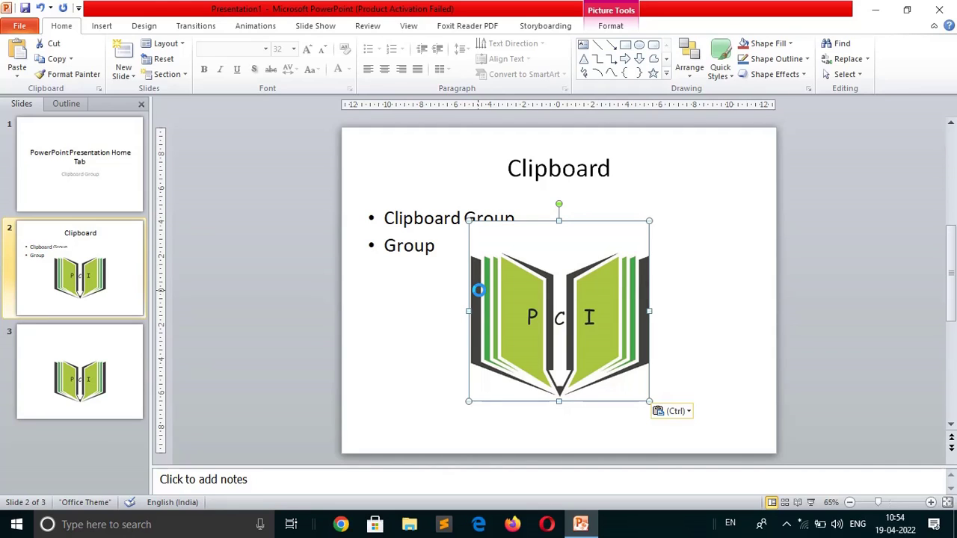
click(438, 245)
key(ctrl+a)
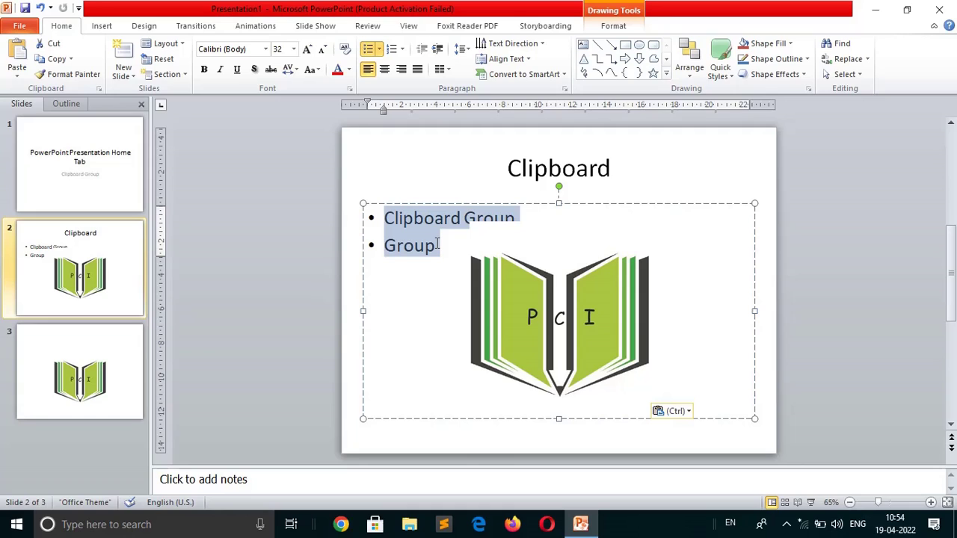
Duplicate the Clipboard slide (slide 2) with Duplicate Slide, making four slides.
click(259, 281)
right_click(82, 365)
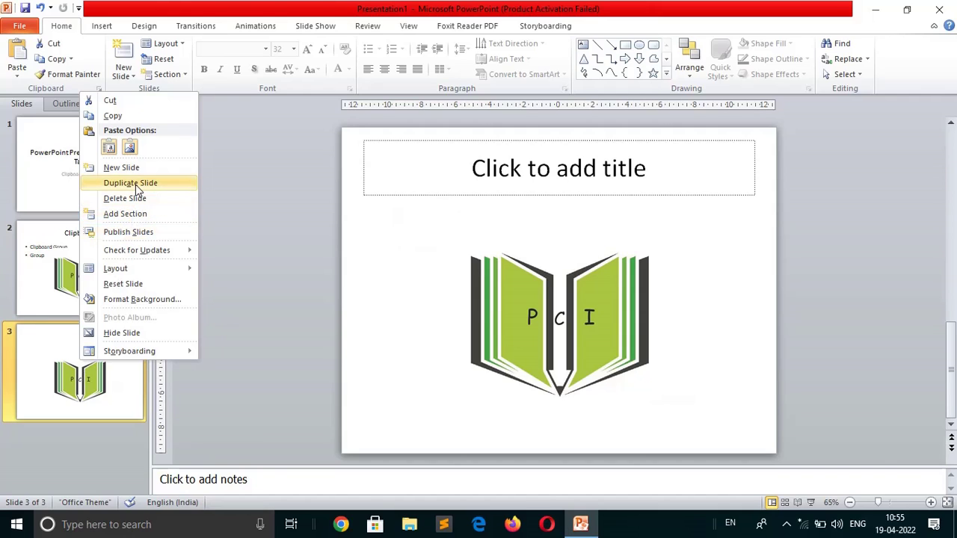
click(224, 293)
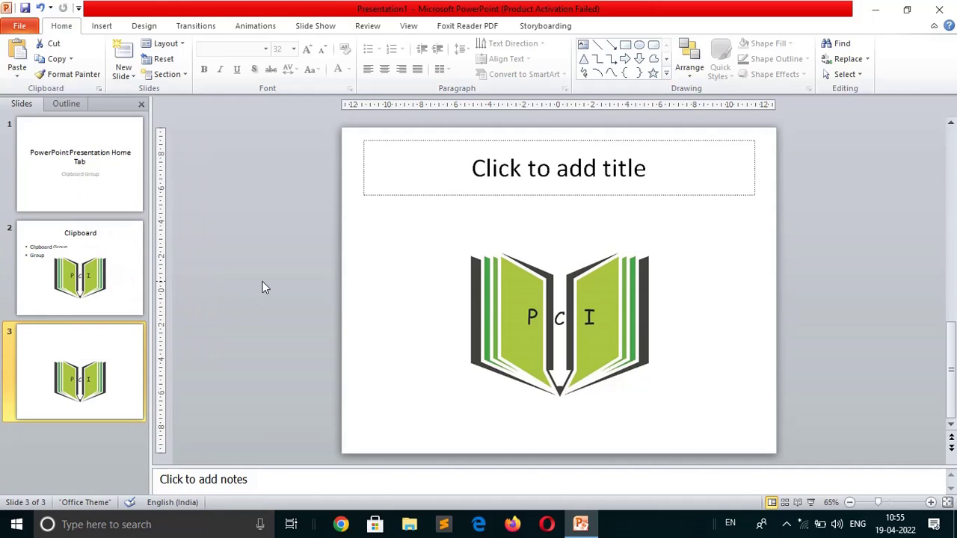
click(97, 244)
right_click(98, 243)
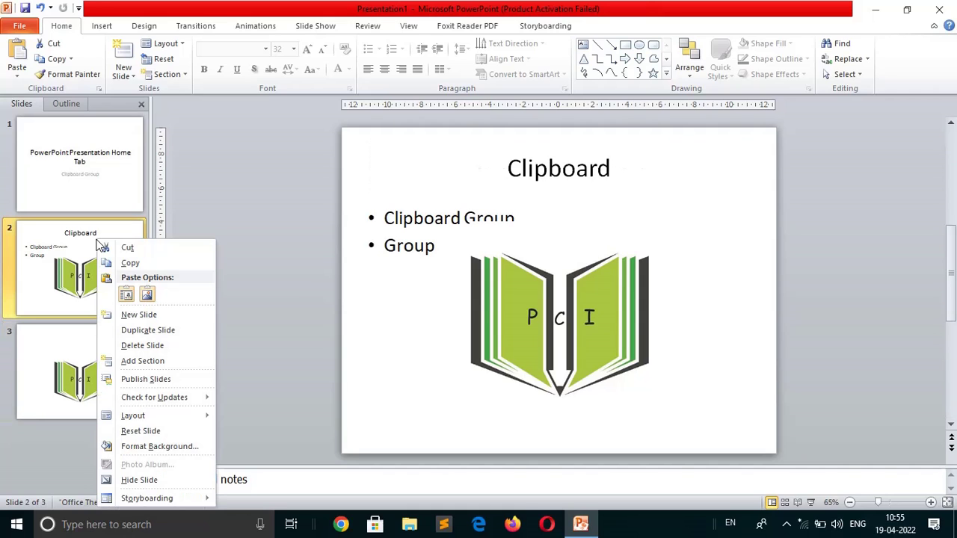
click(151, 333)
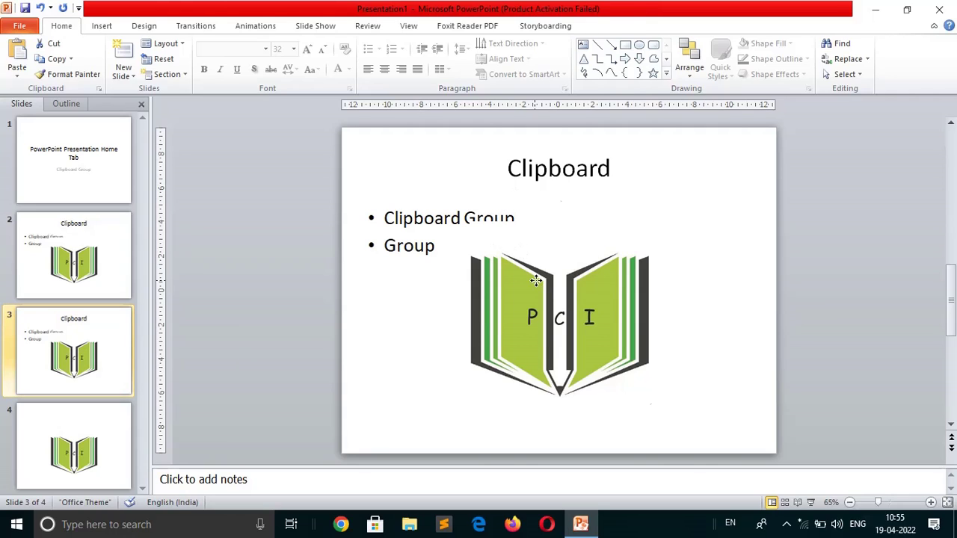
Format the first-bullet word 'Clipboard' bold, italic, underlined, red, and grown from 32 to 36 pt.
click(492, 284)
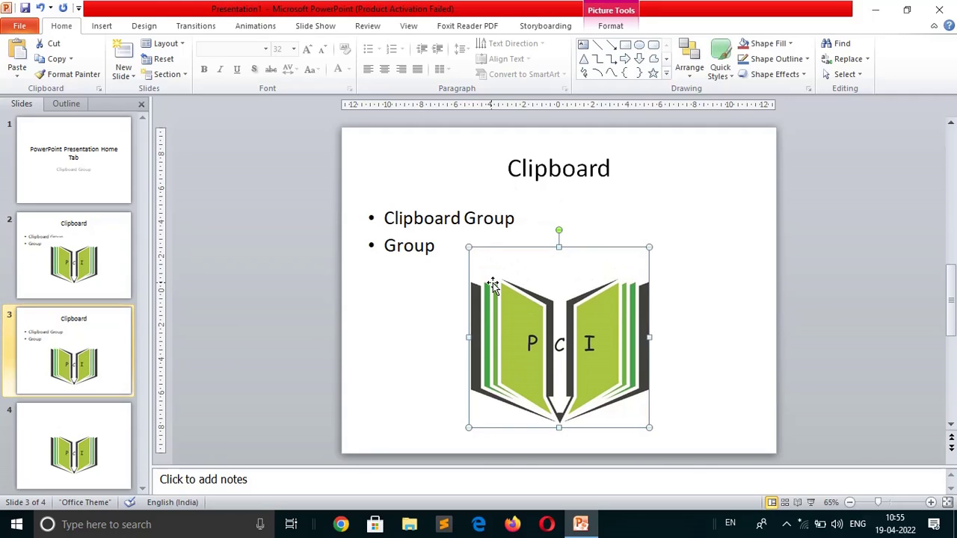
double_click(402, 218)
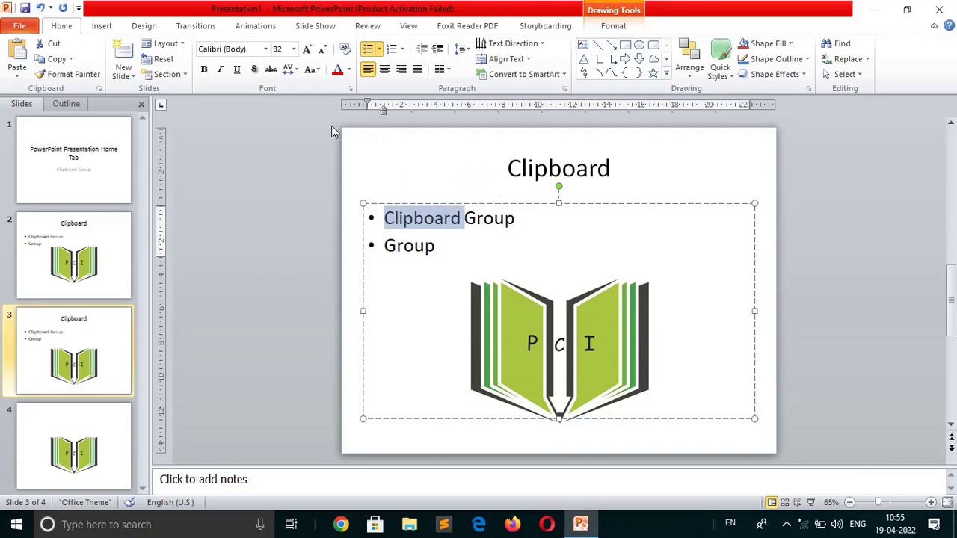
click(203, 69)
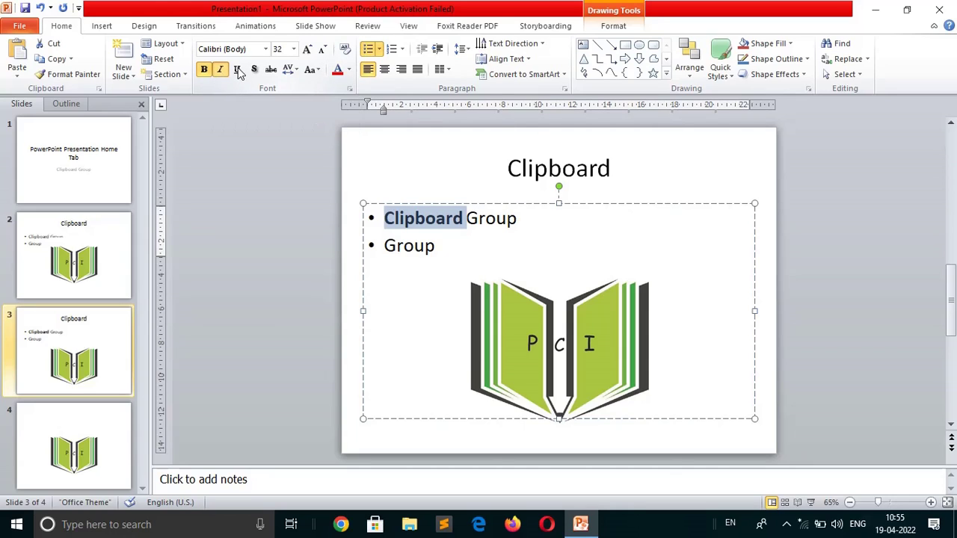
click(220, 70)
click(238, 69)
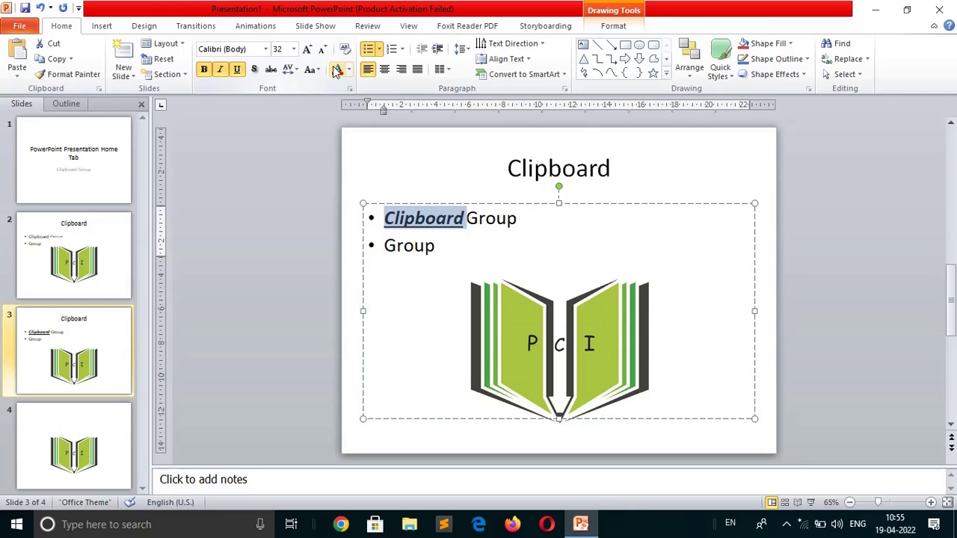
click(335, 70)
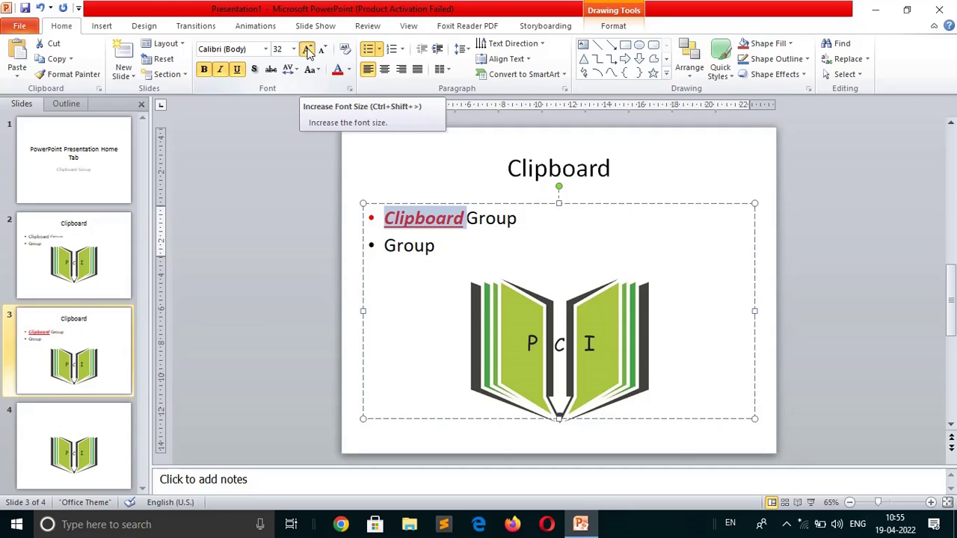
click(307, 50)
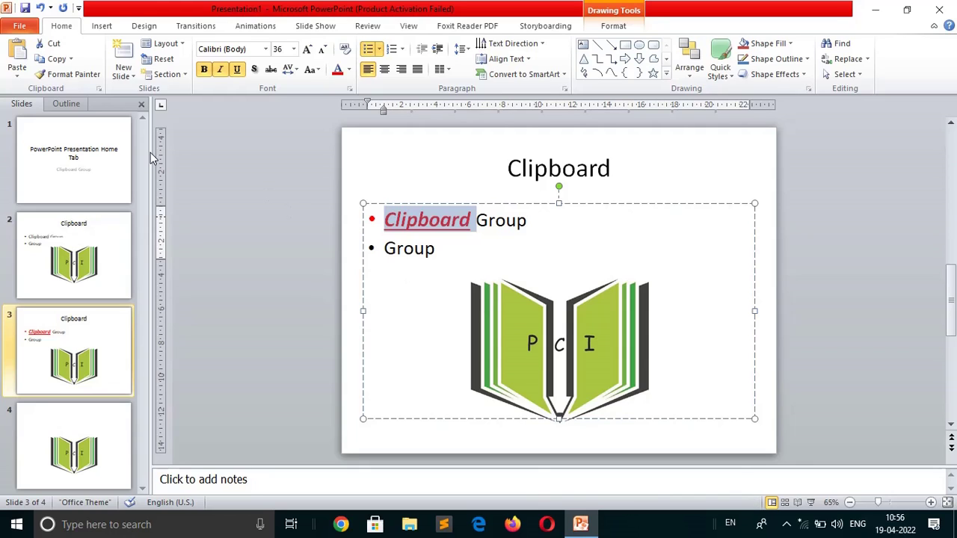
Use Format Painter to copy the Clipboard styling onto both 'Group' words and the slide 3 title.
click(73, 76)
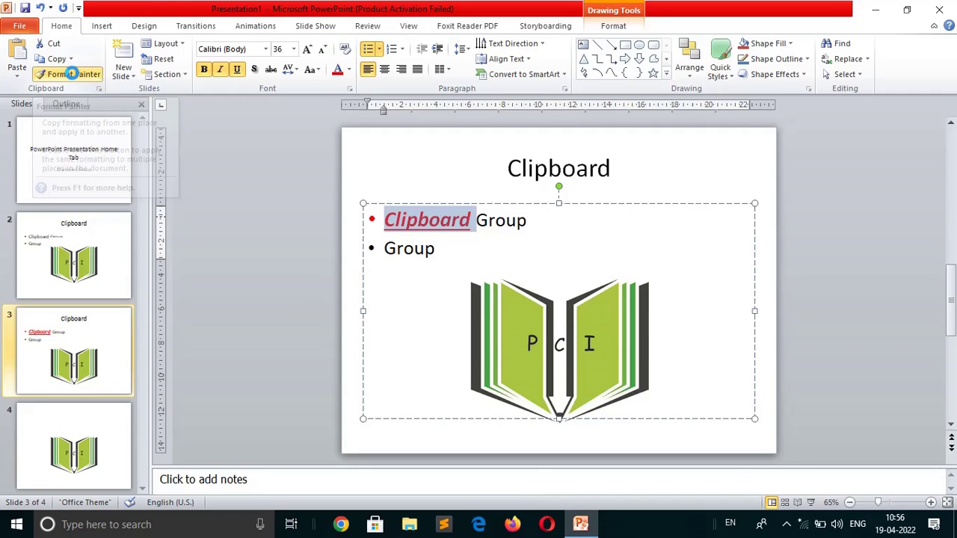
click(403, 251)
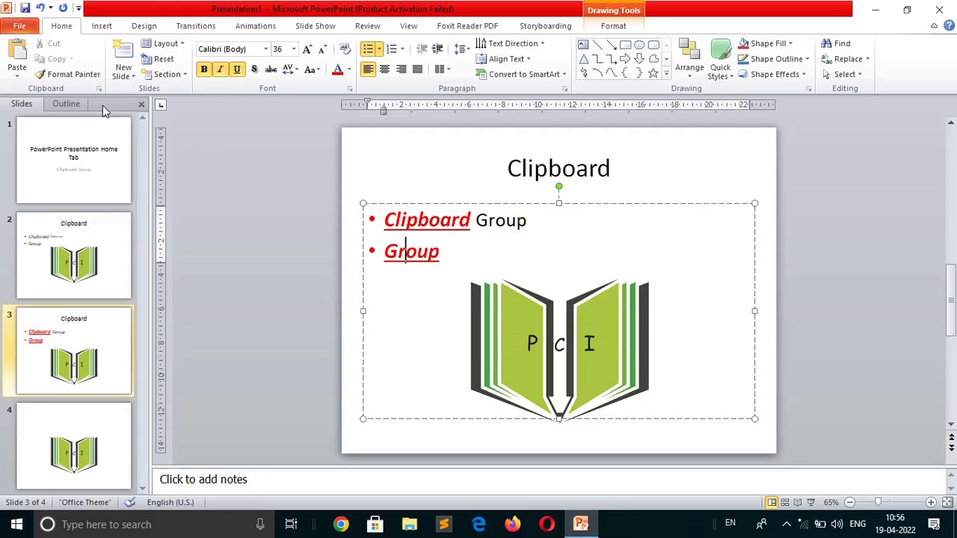
click(75, 79)
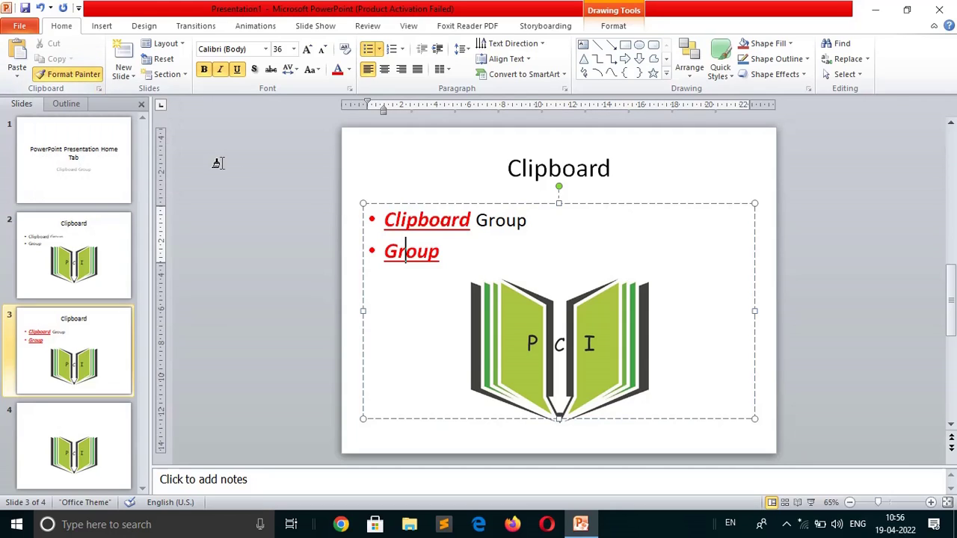
click(500, 218)
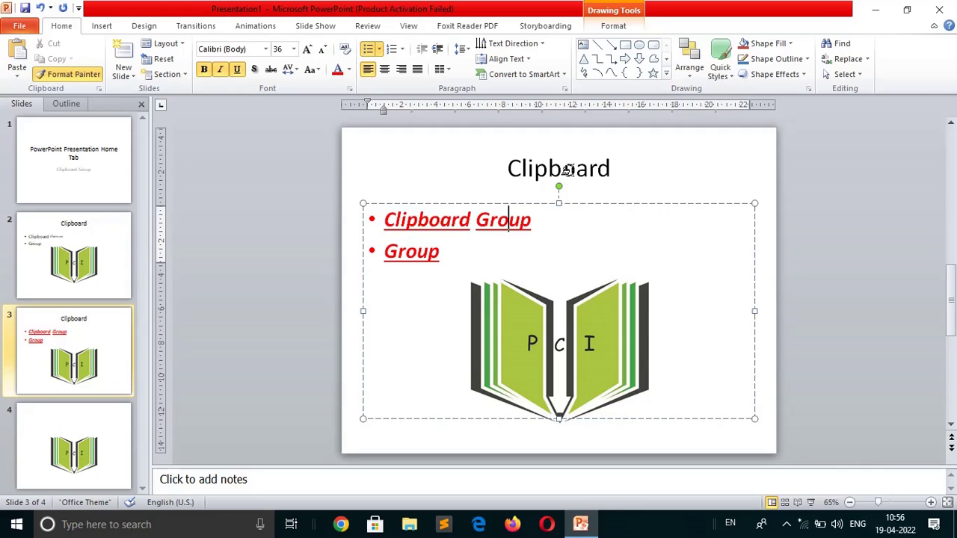
click(568, 170)
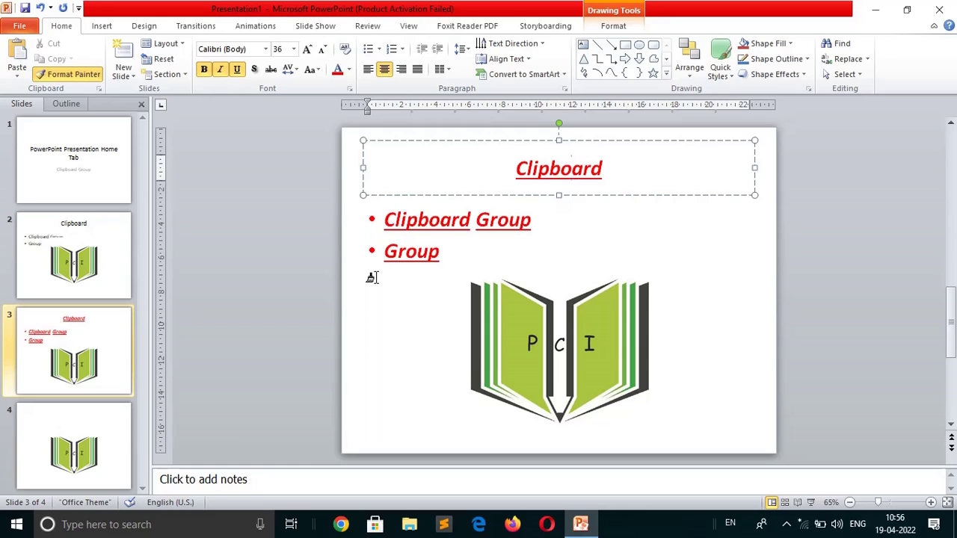
Format-paint slide 2's title, 'Clipboard' and both 'Group' words red bold-italic-underlined, then shrink the logo.
click(72, 241)
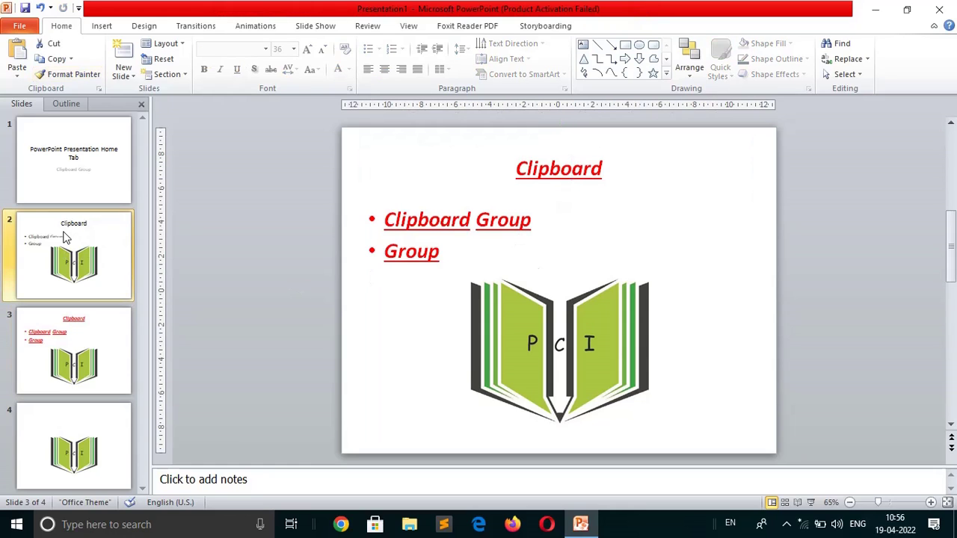
click(560, 170)
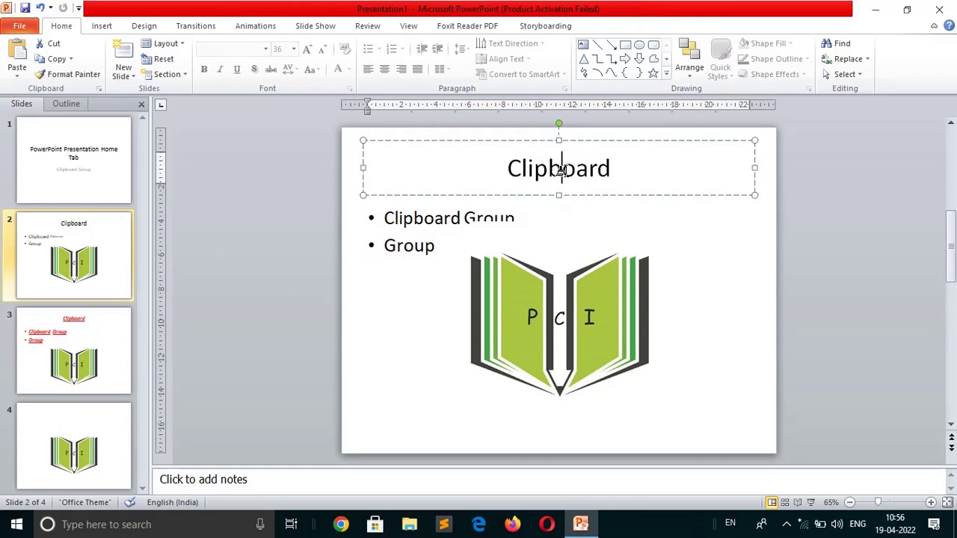
click(419, 217)
click(395, 250)
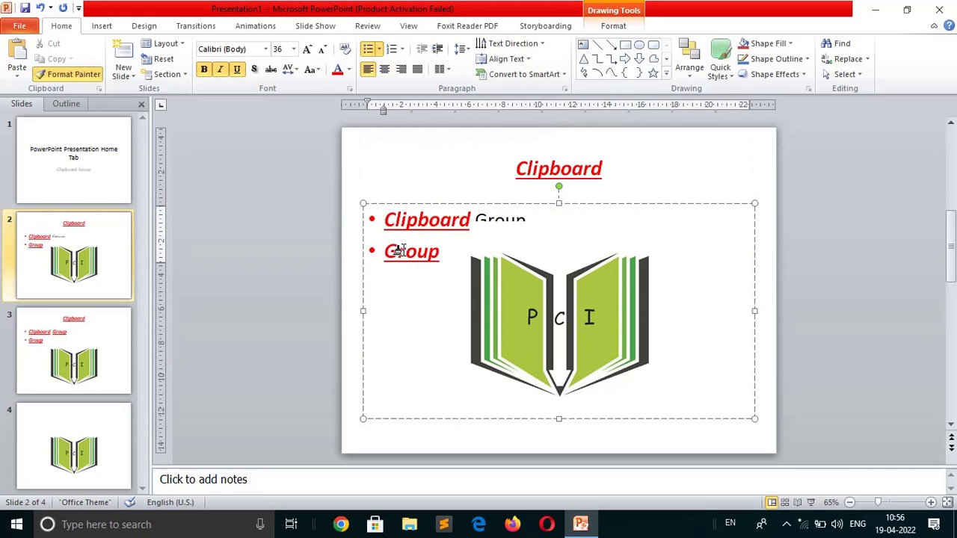
click(499, 218)
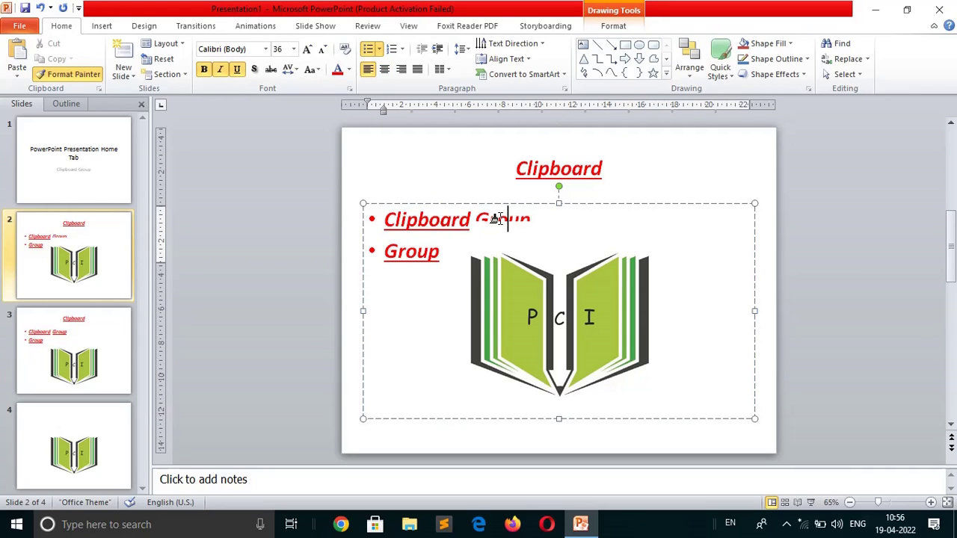
click(68, 77)
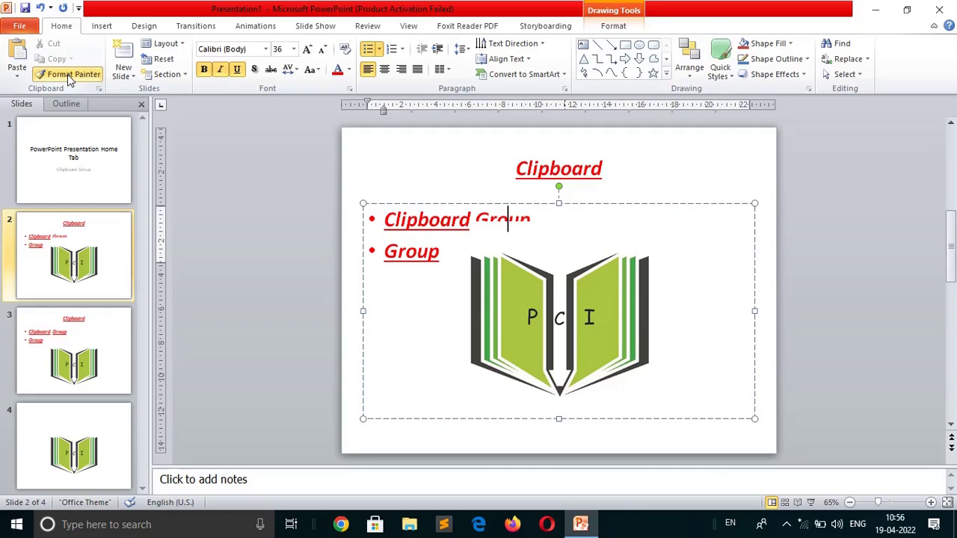
key(ctrl+z)
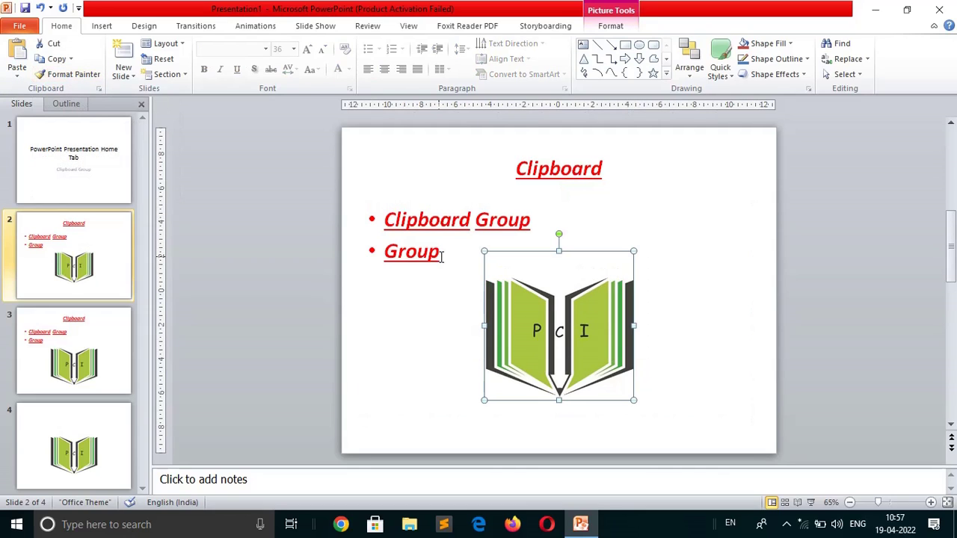
Dismiss the Copy choices and return to title slide 'PowerPoint Presentation Home Tab'.
click(72, 60)
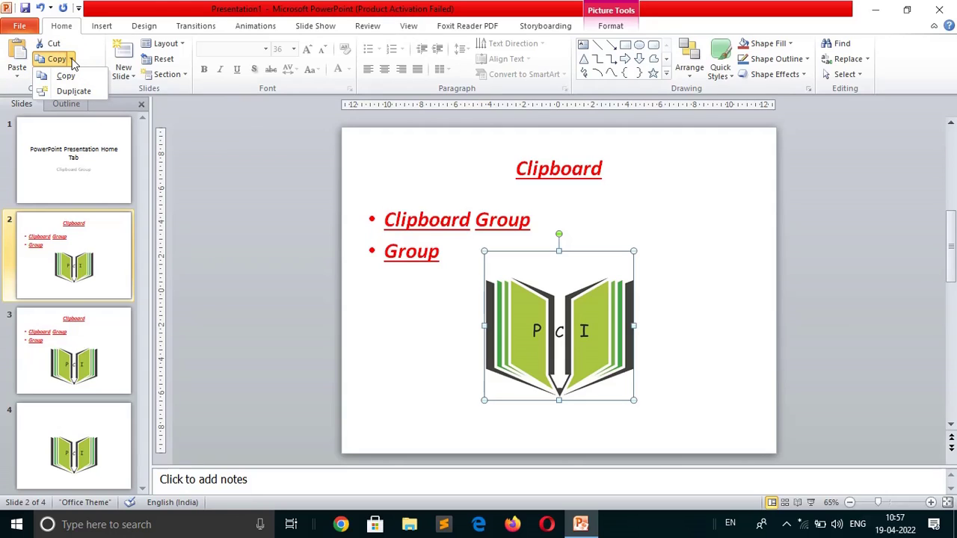
click(229, 211)
click(85, 149)
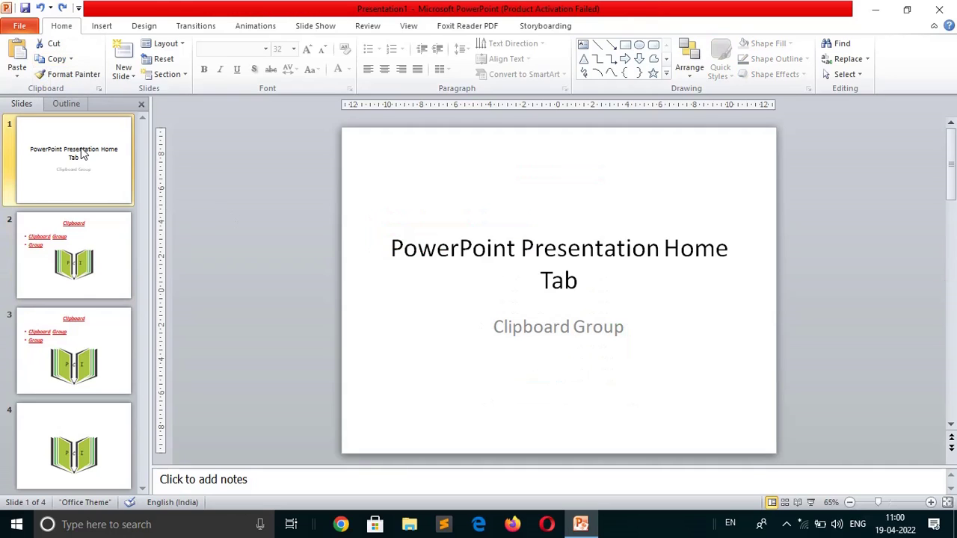